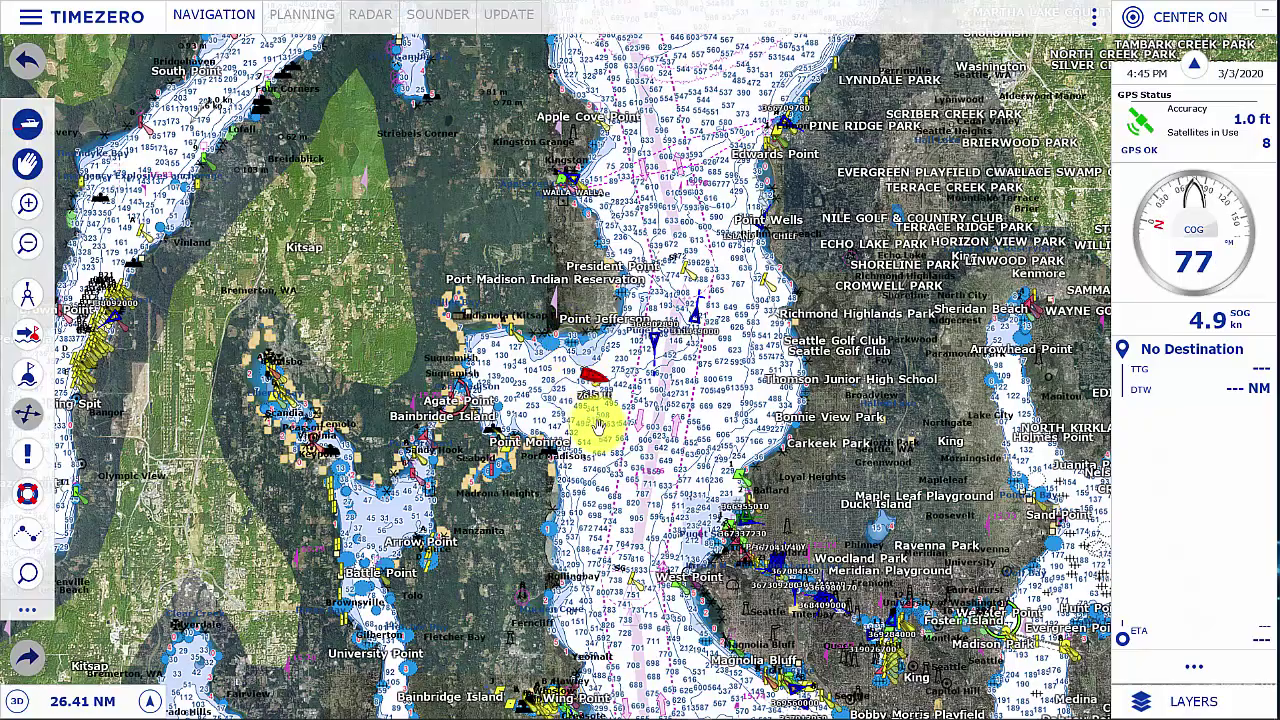
Drag the Puget Sound chart up and left to frame the area around the boat
{"action": "left_click_drag", "start_coordinate": [591, 429], "coordinate": [510, 372]}
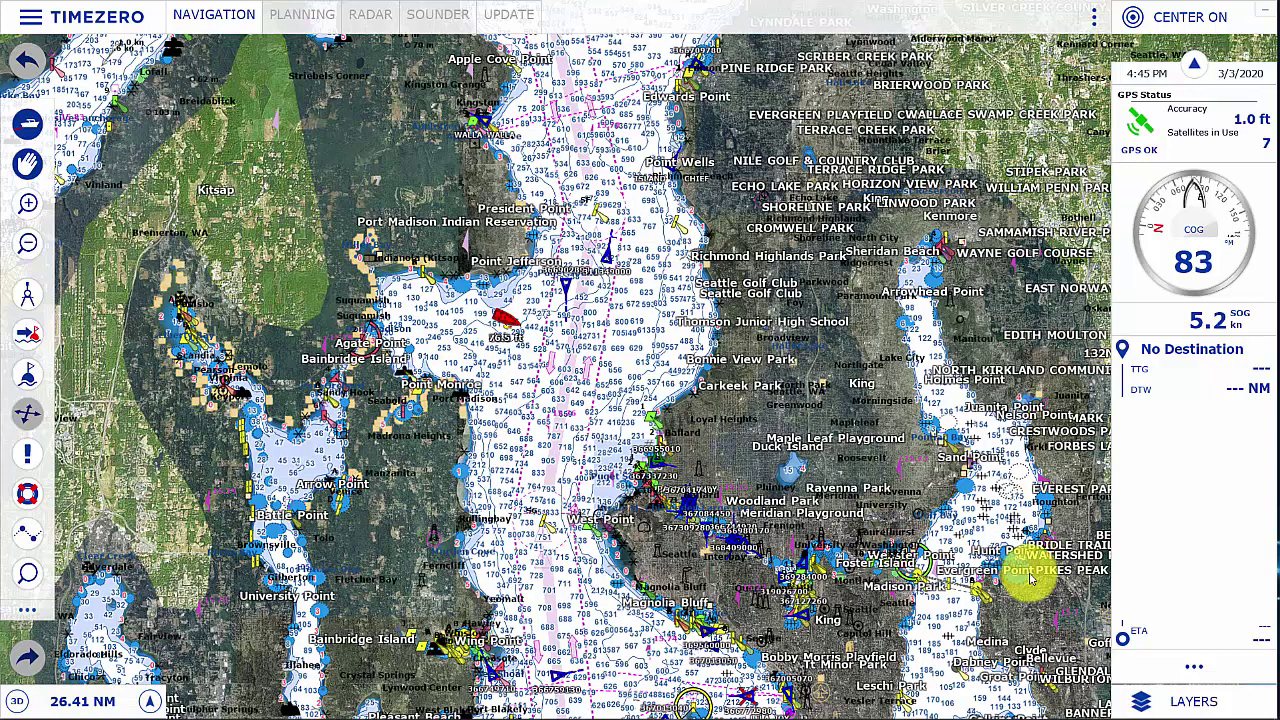
{"action": "left_click", "coordinate": [1141, 697]}
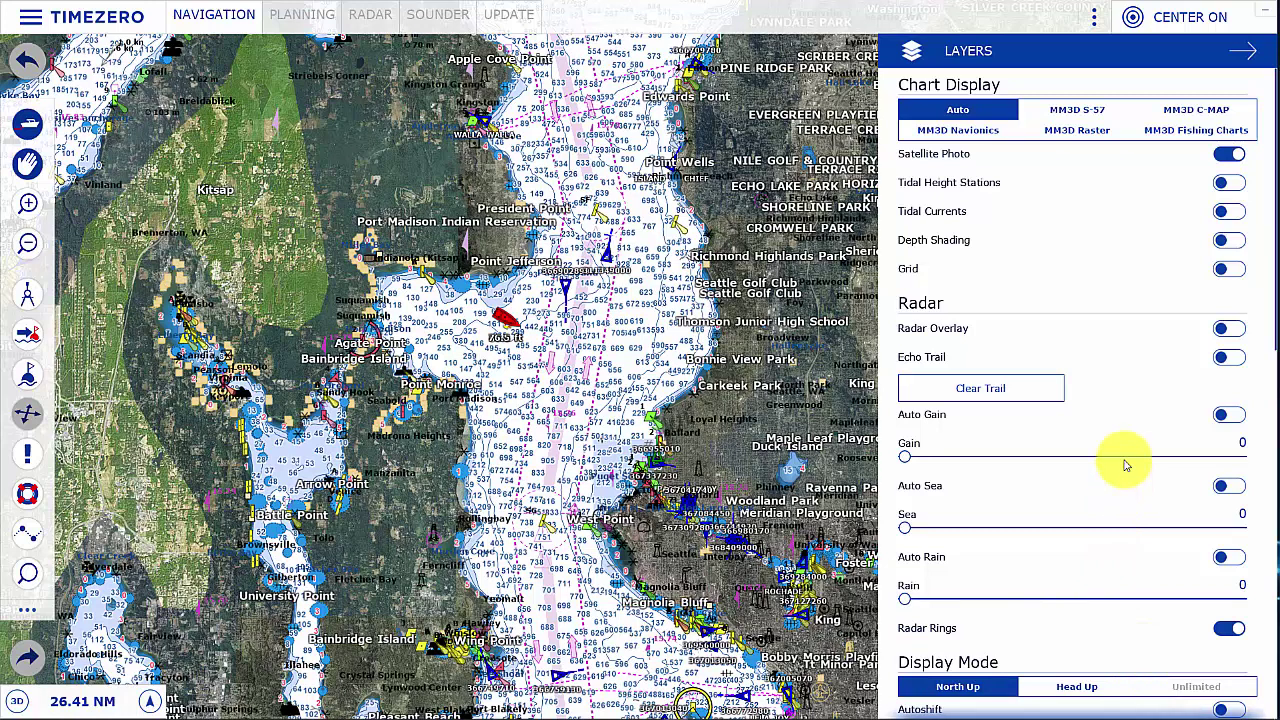
{"action": "scroll", "coordinate": [1123, 465], "scroll_direction": "down", "scroll_amount": 5}
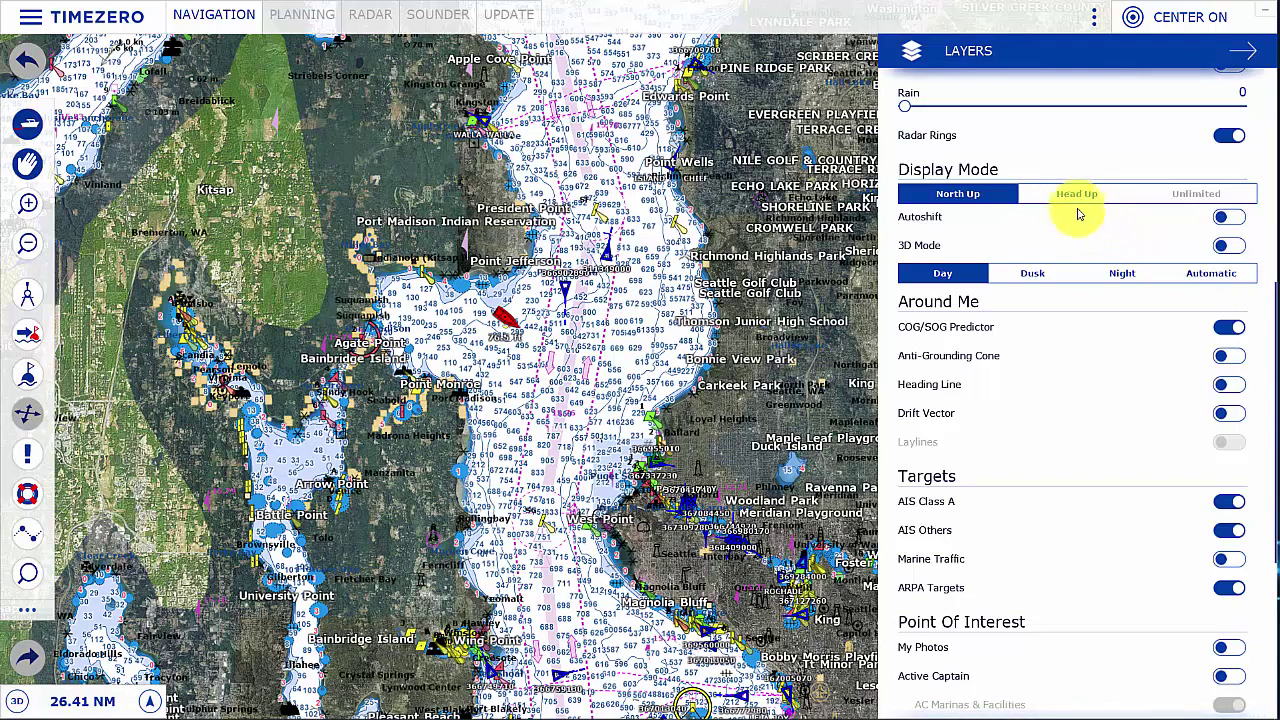
{"action": "left_click", "coordinate": [1040, 273]}
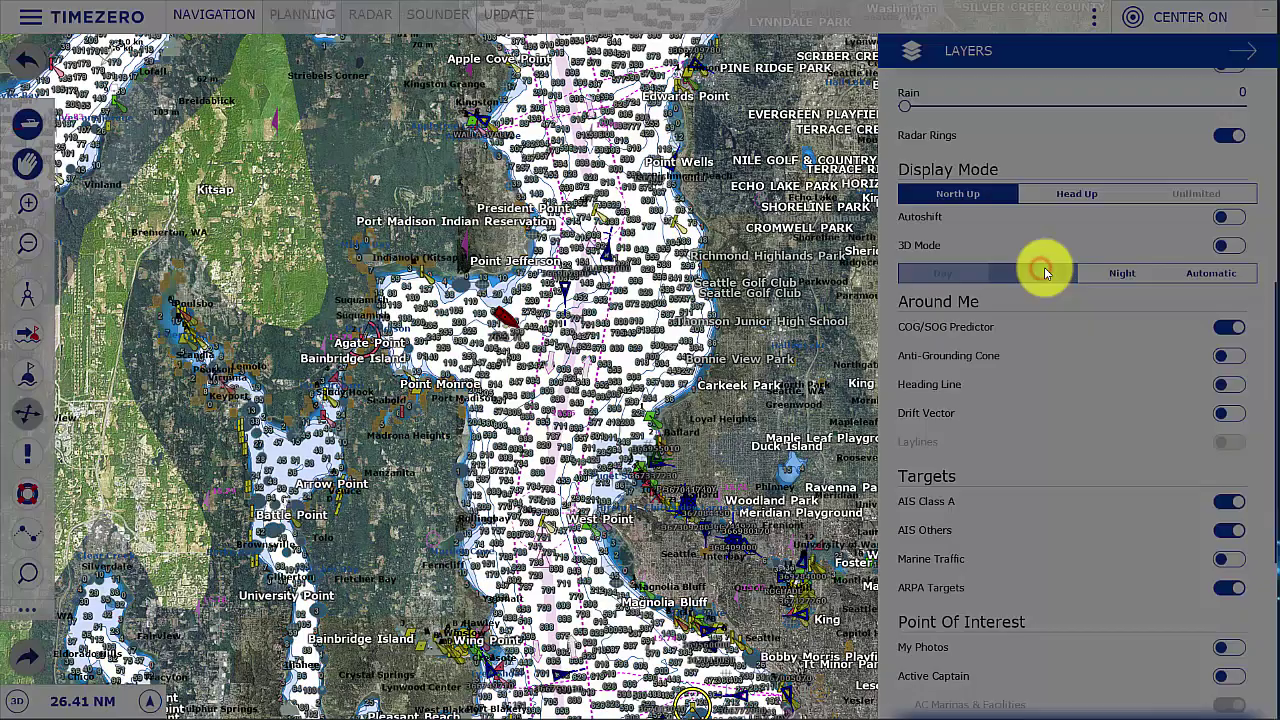
{"action": "left_click", "coordinate": [966, 274]}
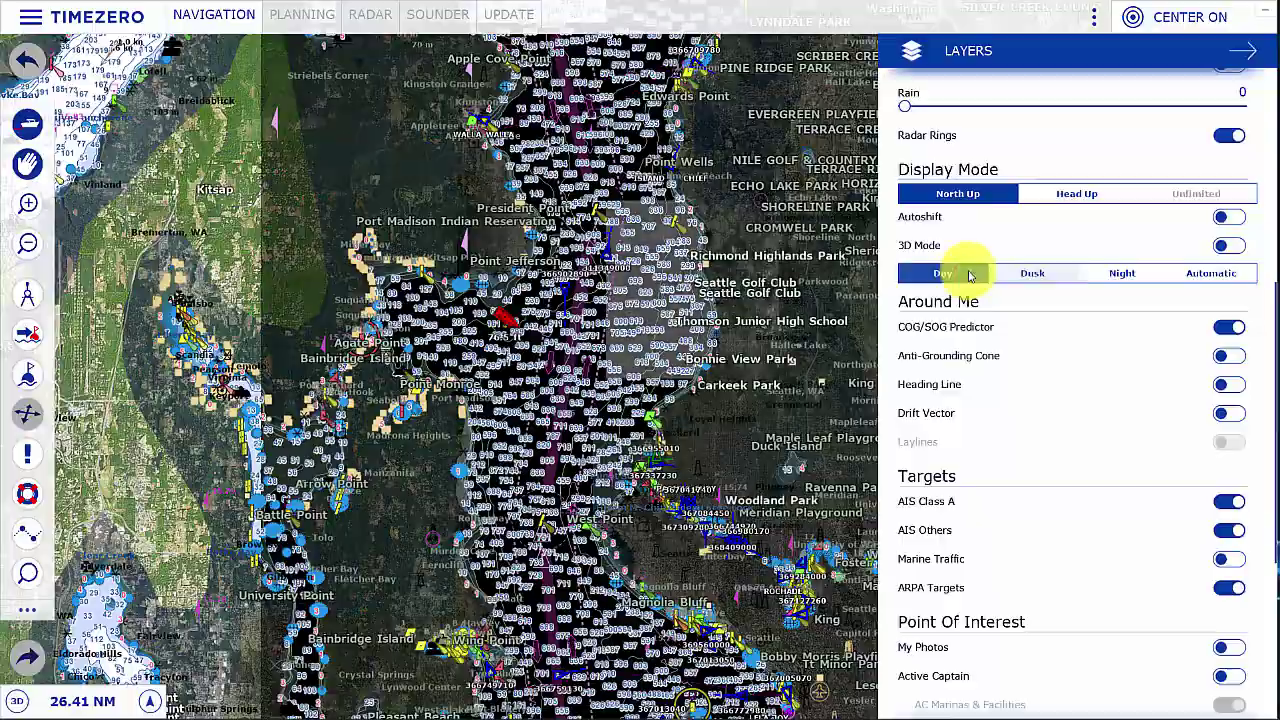
{"action": "left_click", "coordinate": [1238, 249]}
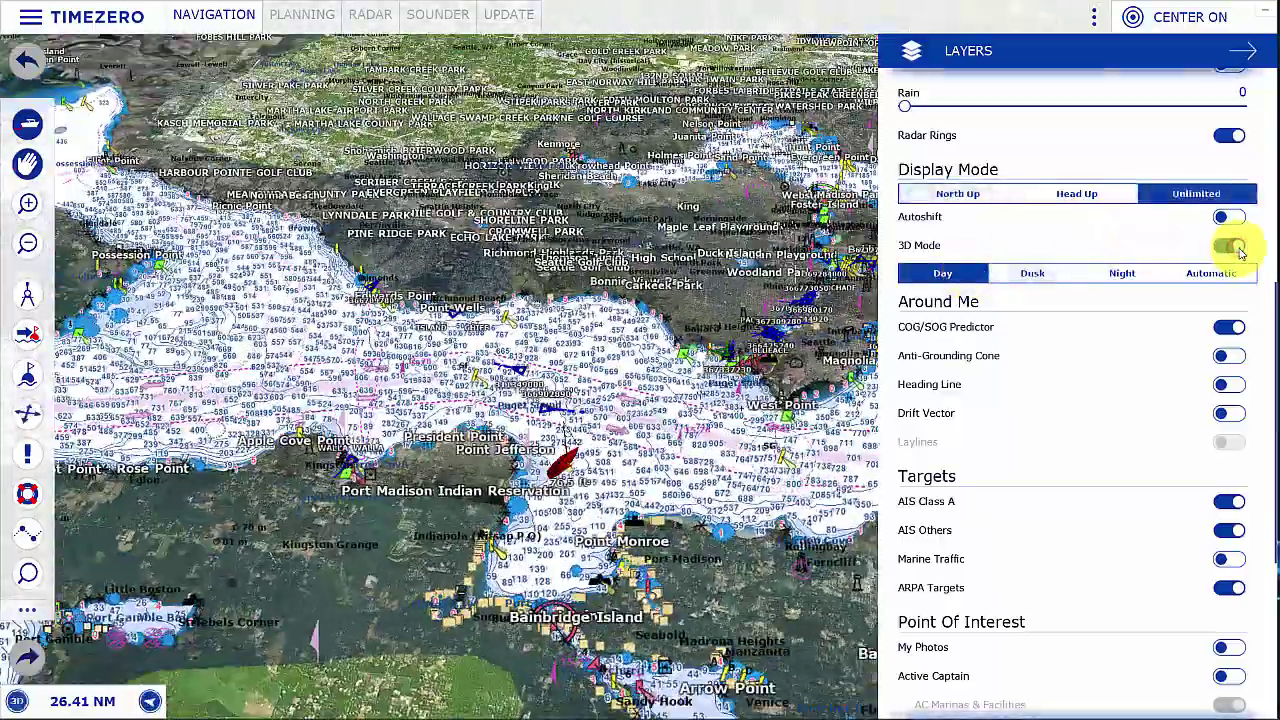
{"action": "left_click", "coordinate": [1238, 249]}
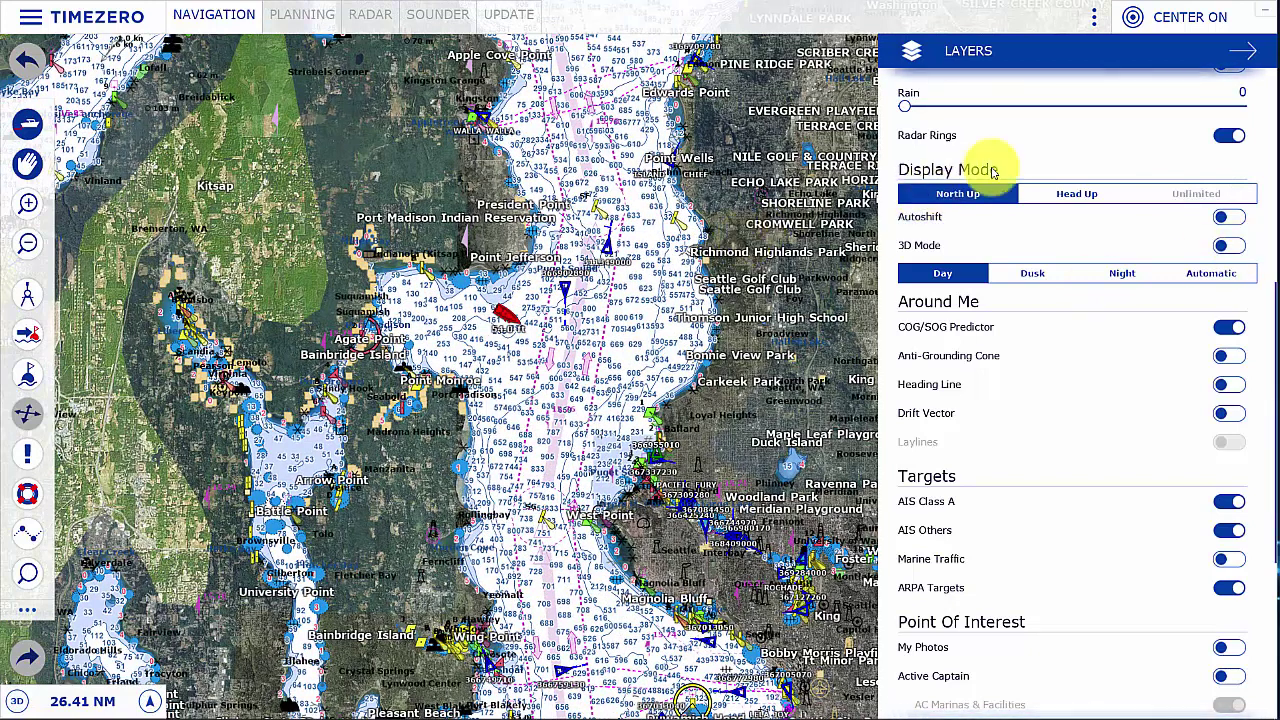
{"action": "left_click", "coordinate": [1235, 62]}
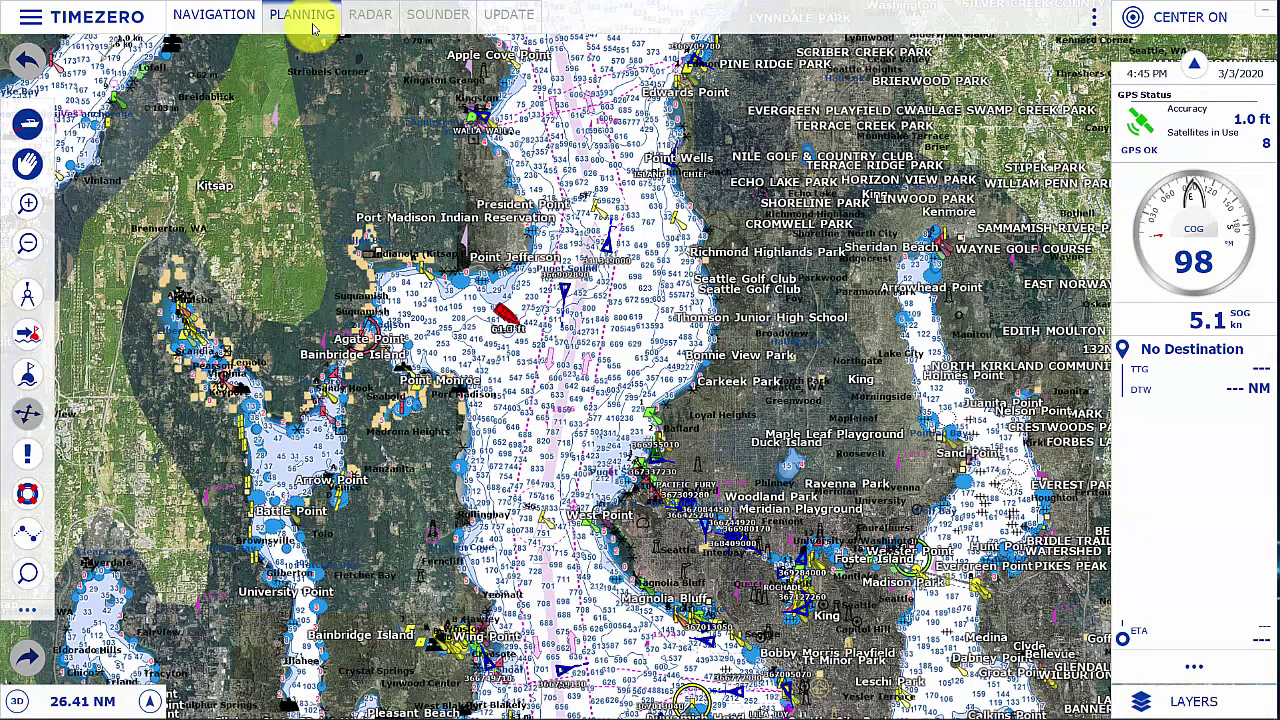
Switch to the Planning workspace, center on the boat, and zoom in near Seattle
{"action": "left_click", "coordinate": [312, 27]}
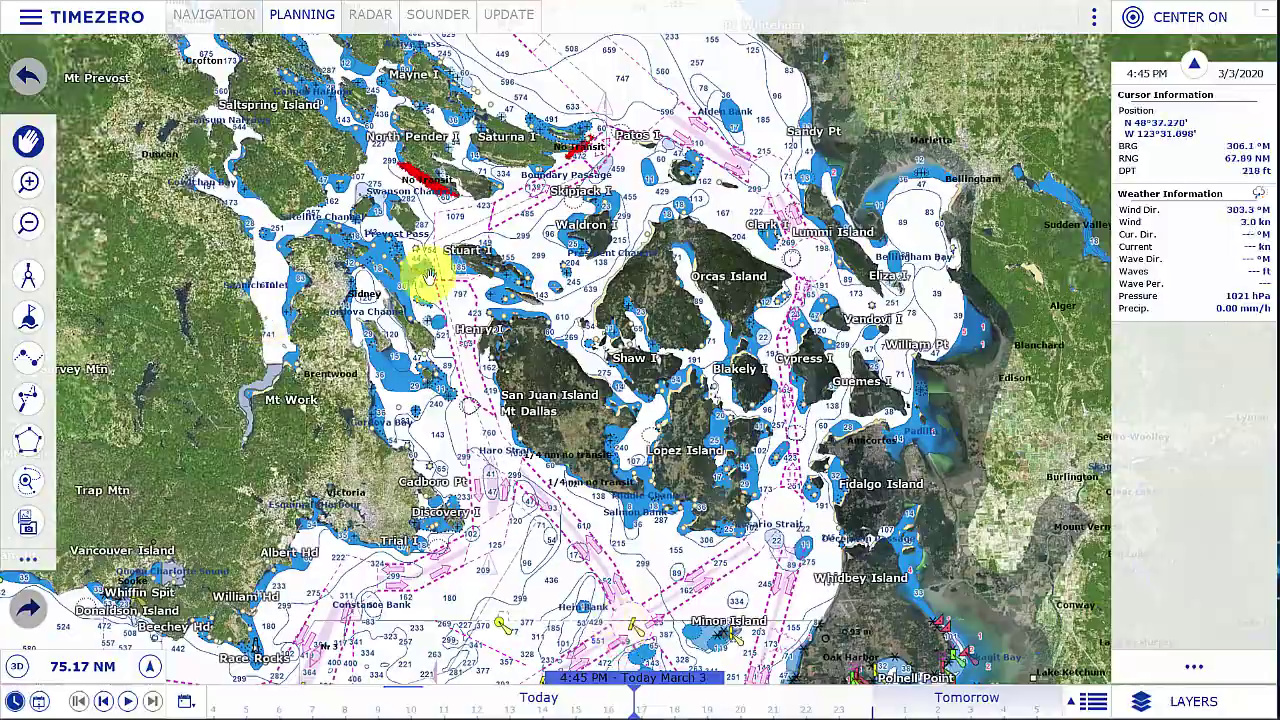
{"action": "left_click", "coordinate": [1160, 20]}
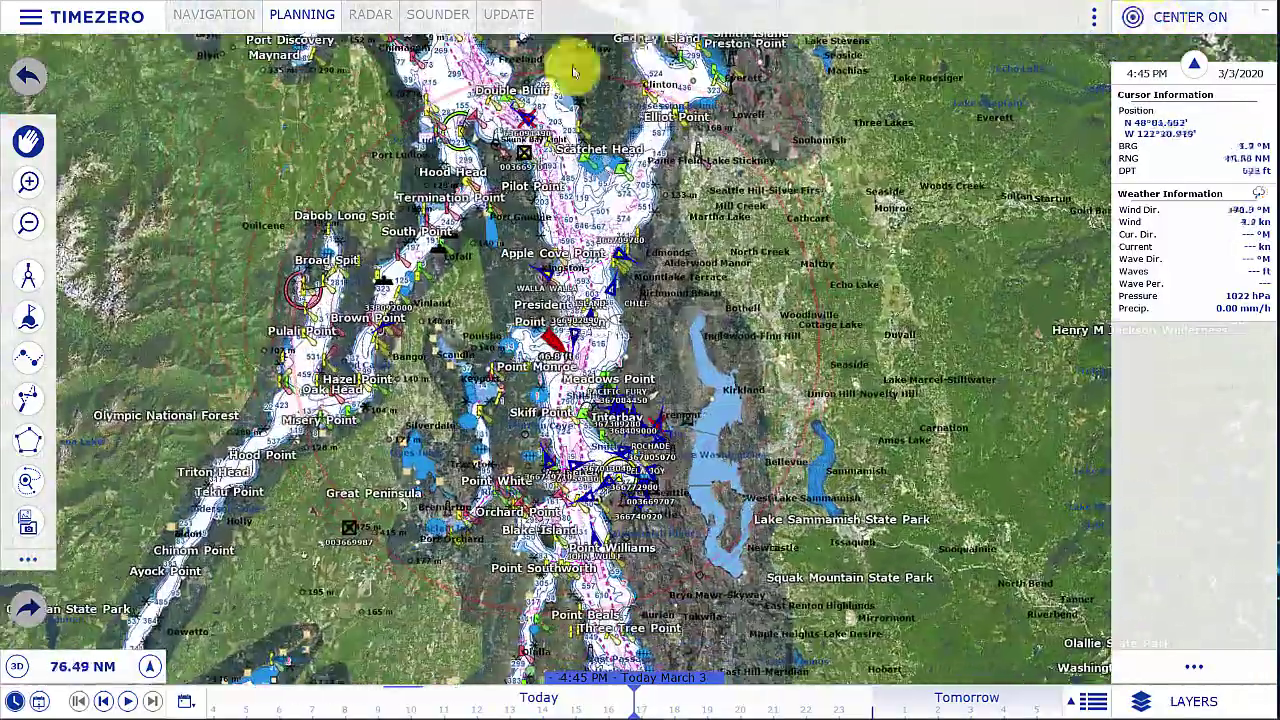
{"action": "scroll", "coordinate": [540, 320], "scroll_direction": "up", "scroll_amount": 3}
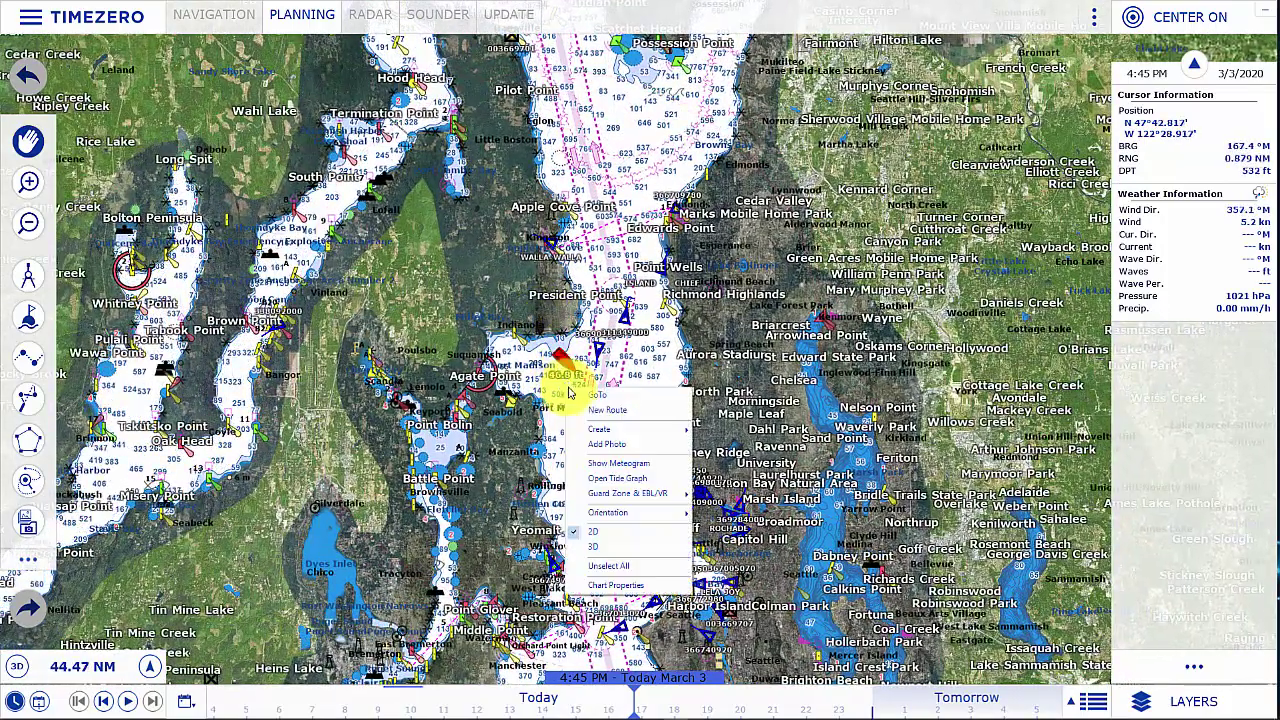
Plot a new route from the boat past Double Bluff and up Admiralty Inlet to Point Wilson
{"action": "left_click", "coordinate": [581, 411]}
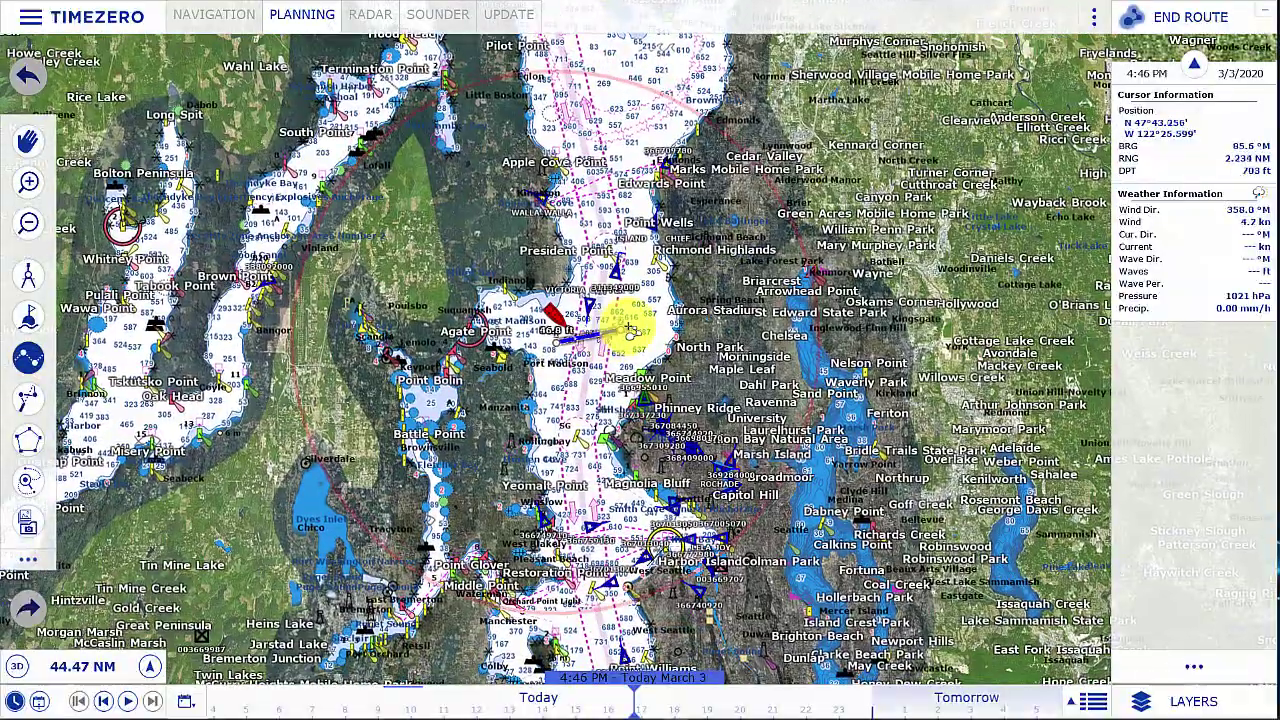
{"action": "left_click", "coordinate": [632, 330]}
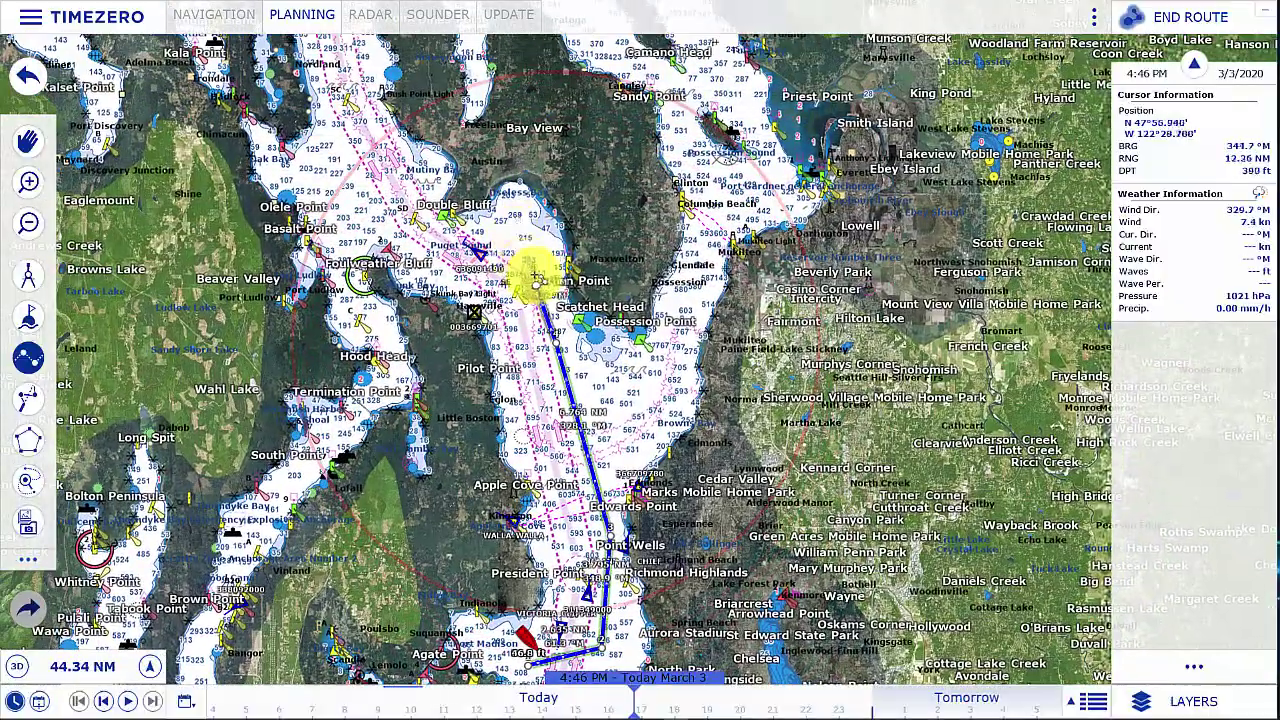
{"action": "left_click", "coordinate": [536, 282]}
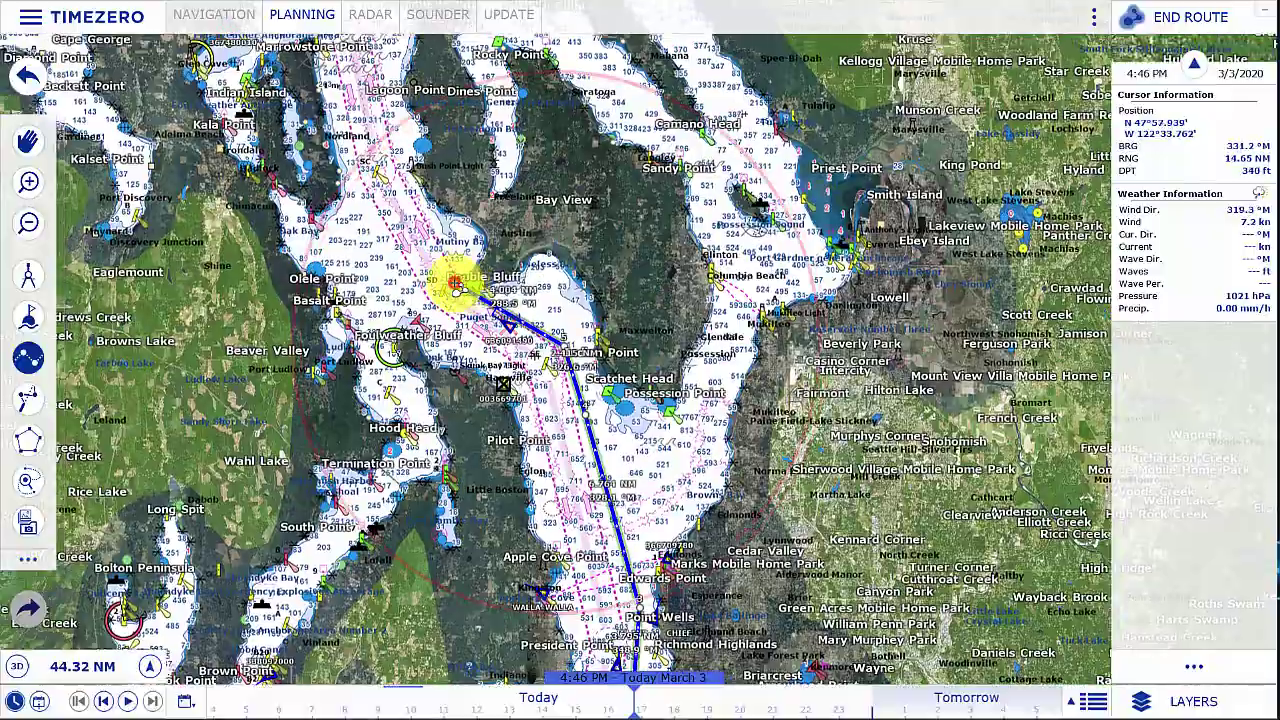
{"action": "scroll", "coordinate": [505, 240], "scroll_direction": "up", "scroll_amount": 3}
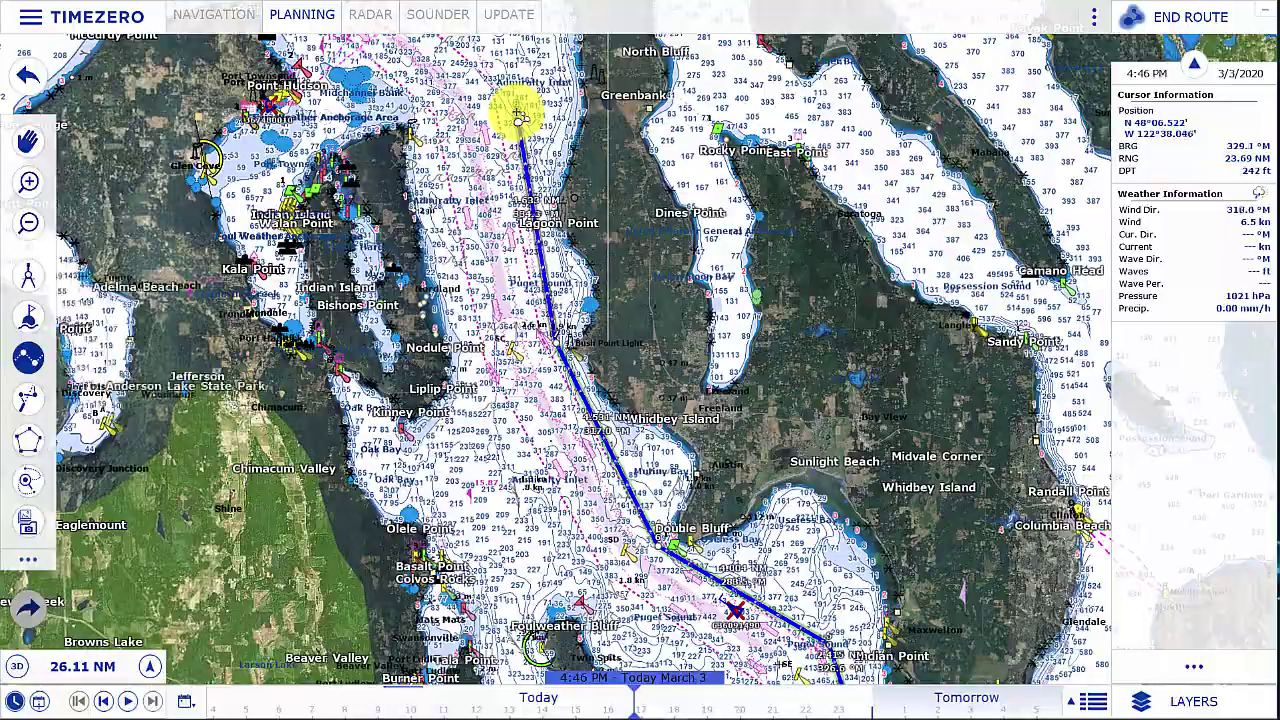
{"action": "left_click", "coordinate": [512, 104]}
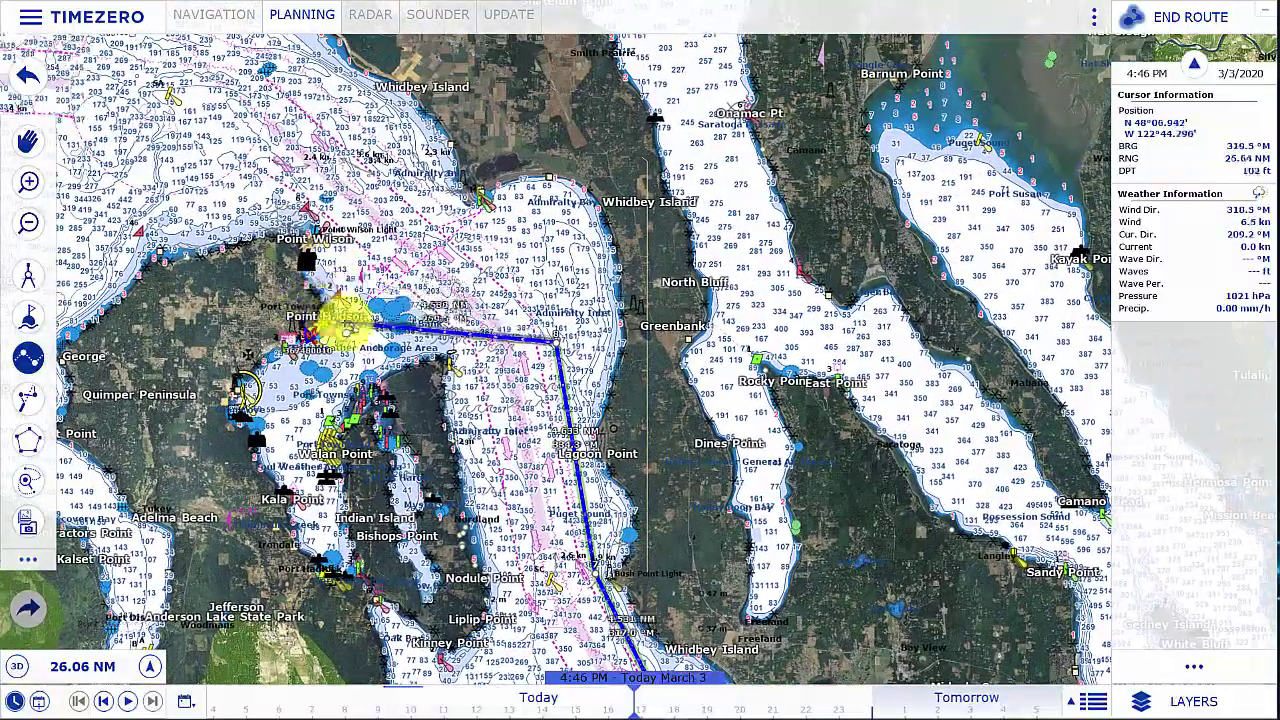
{"action": "double_click", "coordinate": [350, 325]}
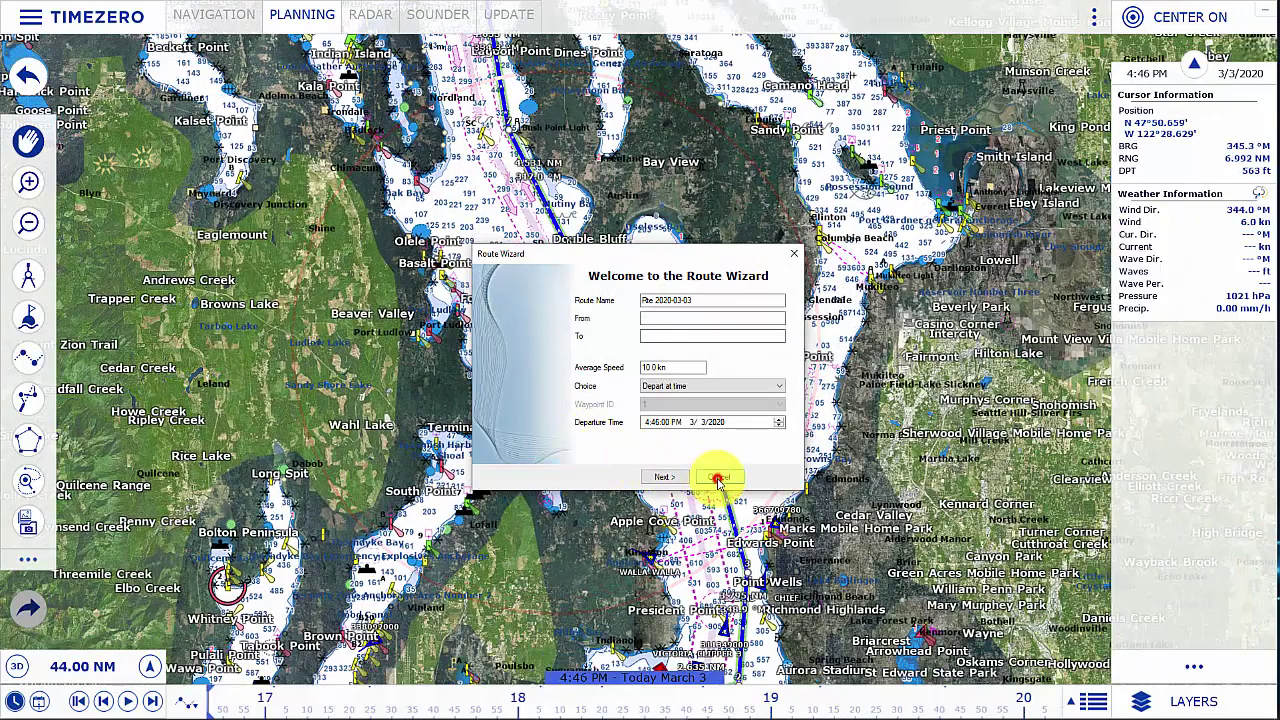
Cancel the Route Wizard, play the forecast ahead to 5:53 PM Today, and open Layers
{"action": "left_click", "coordinate": [717, 479]}
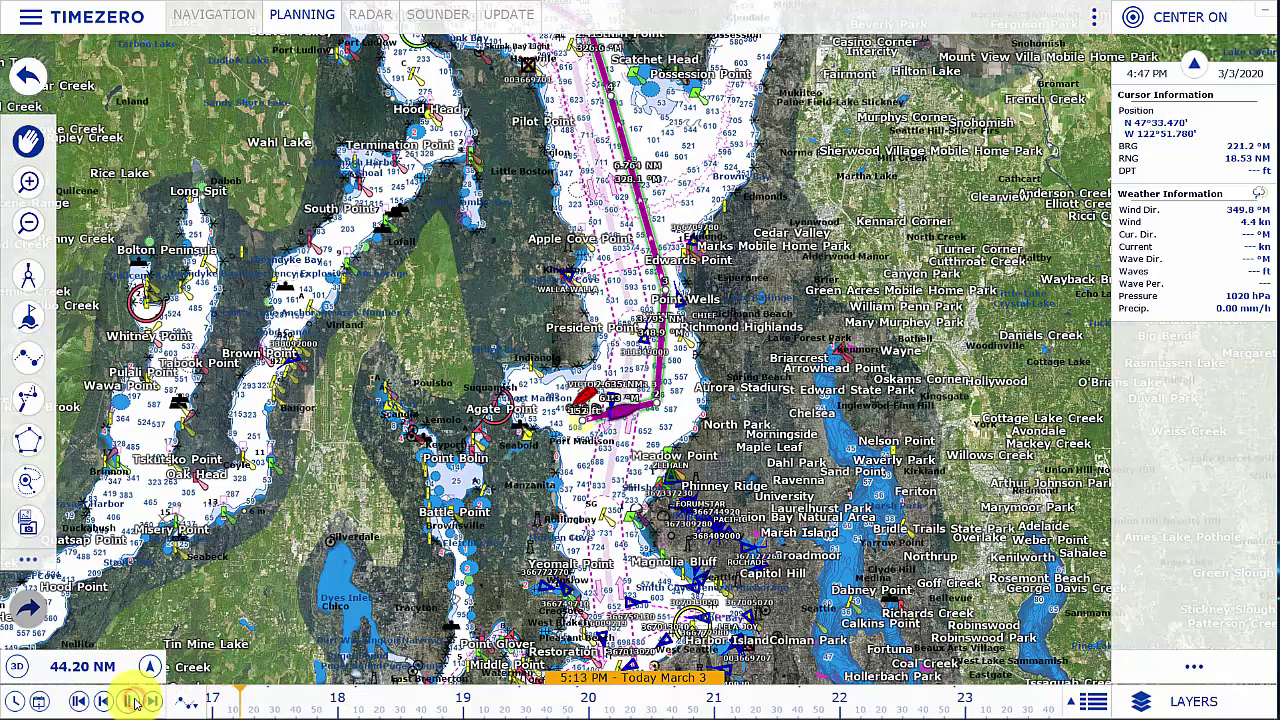
{"action": "left_click", "coordinate": [135, 702]}
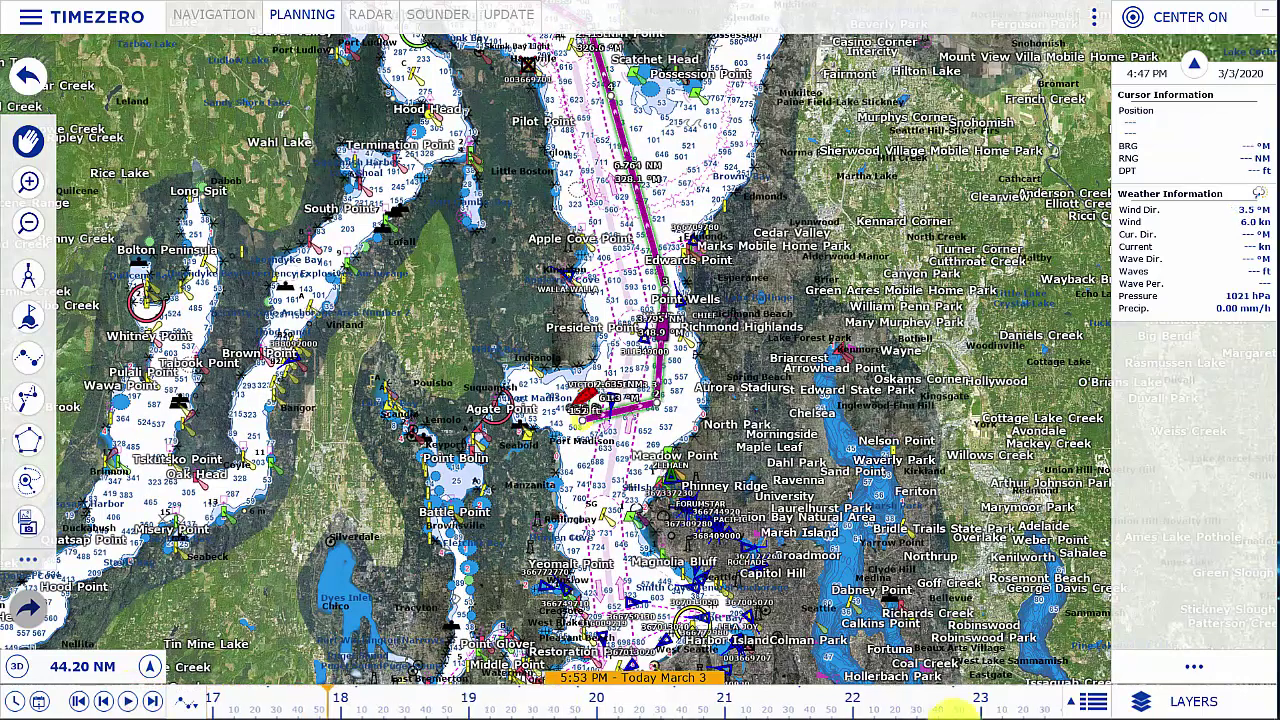
{"action": "left_click", "coordinate": [1141, 701]}
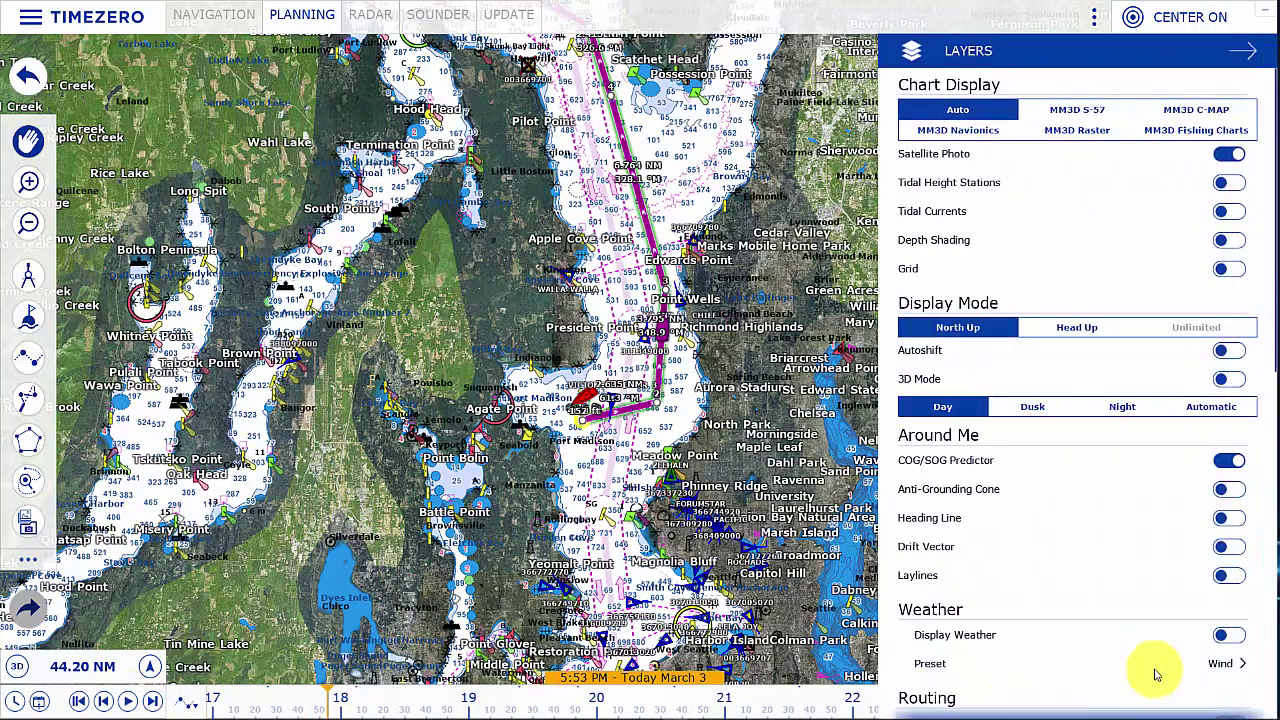
Turn on Tidal Height Stations, advance to 4:00 AM Tuesday February 18, and zoom out to 605.6 NM
{"action": "left_click", "coordinate": [1238, 183]}
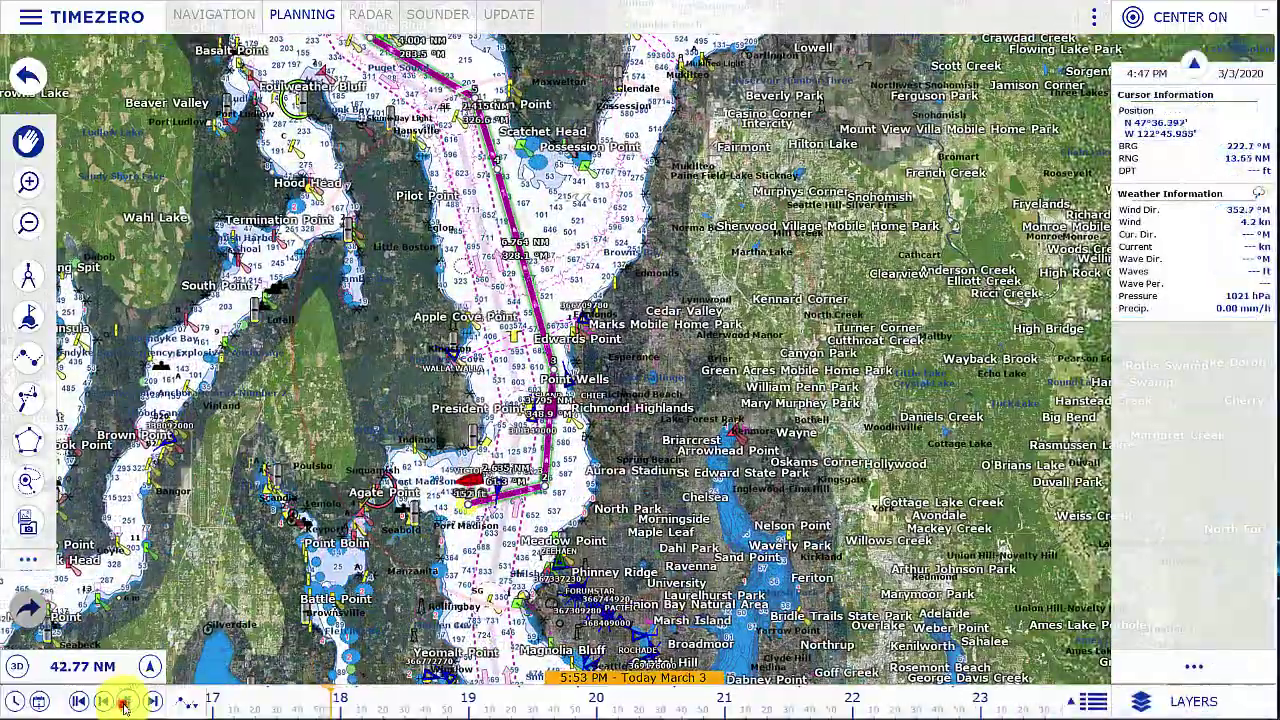
{"action": "left_click", "coordinate": [125, 701]}
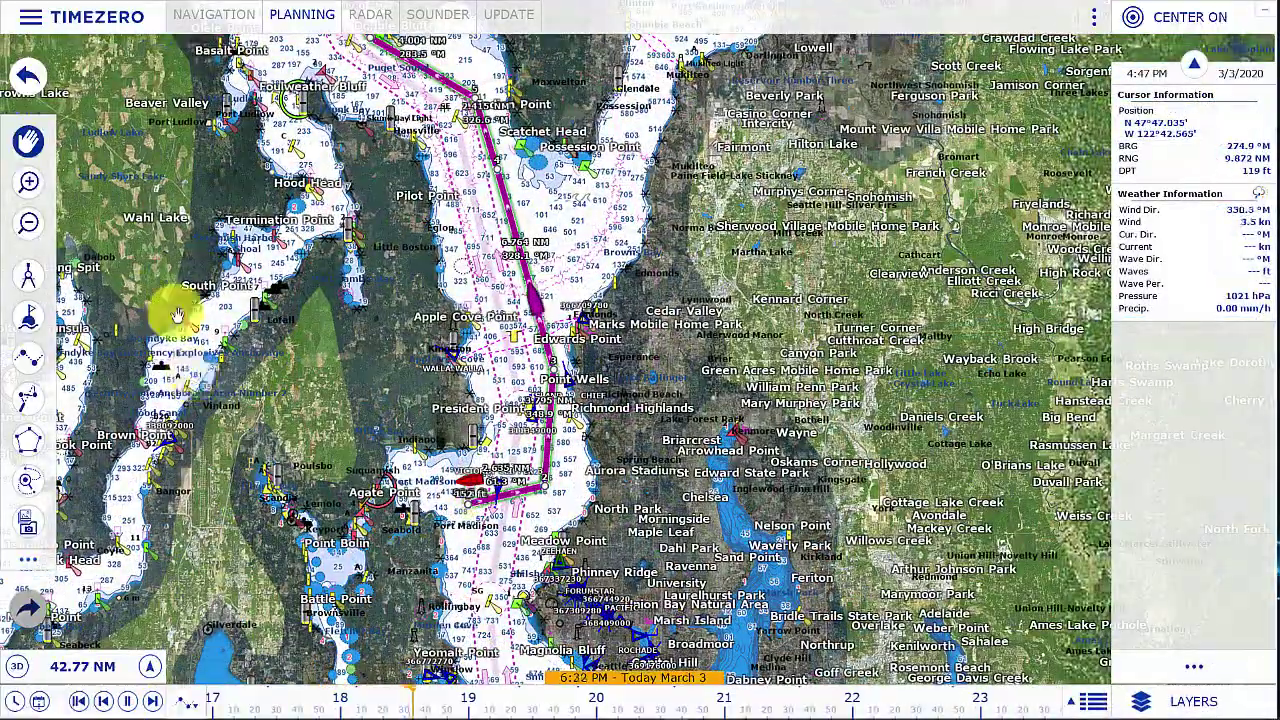
{"action": "left_click_drag", "start_coordinate": [126, 171], "coordinate": [305, 520]}
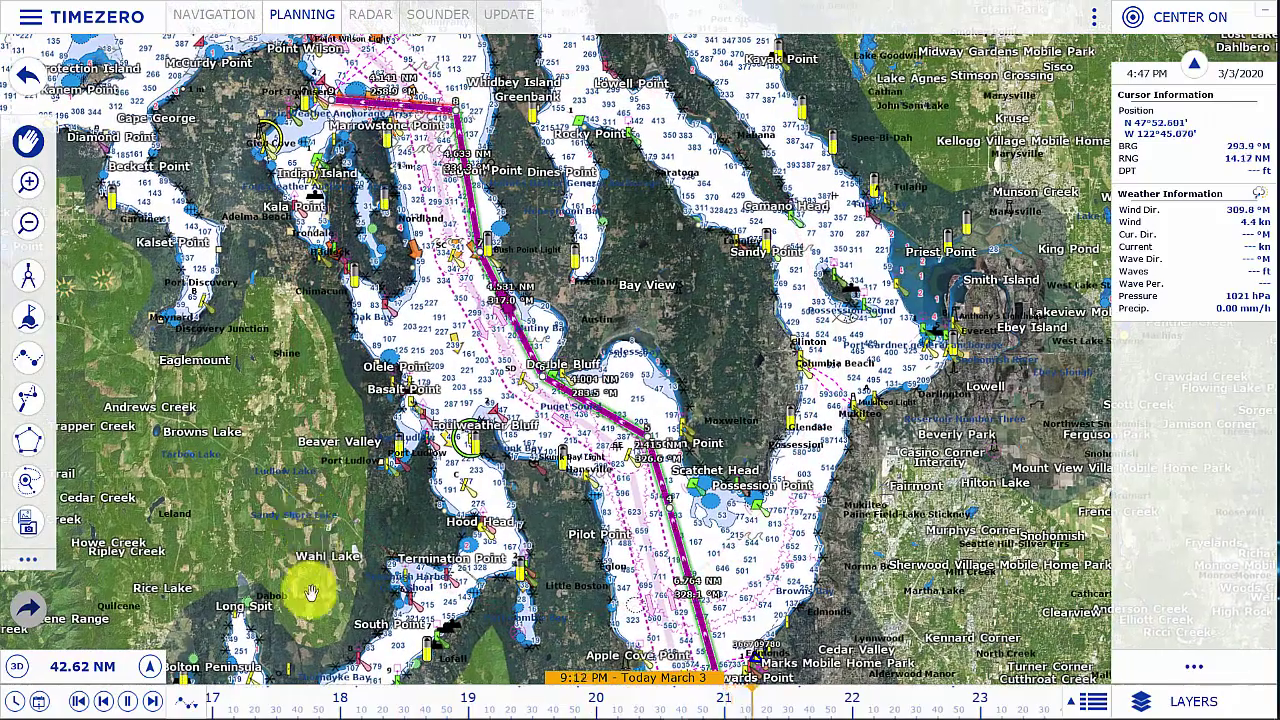
{"action": "left_click", "coordinate": [130, 705]}
{"action": "scroll", "coordinate": [1001, 507], "scroll_direction": "down", "scroll_amount": 5}
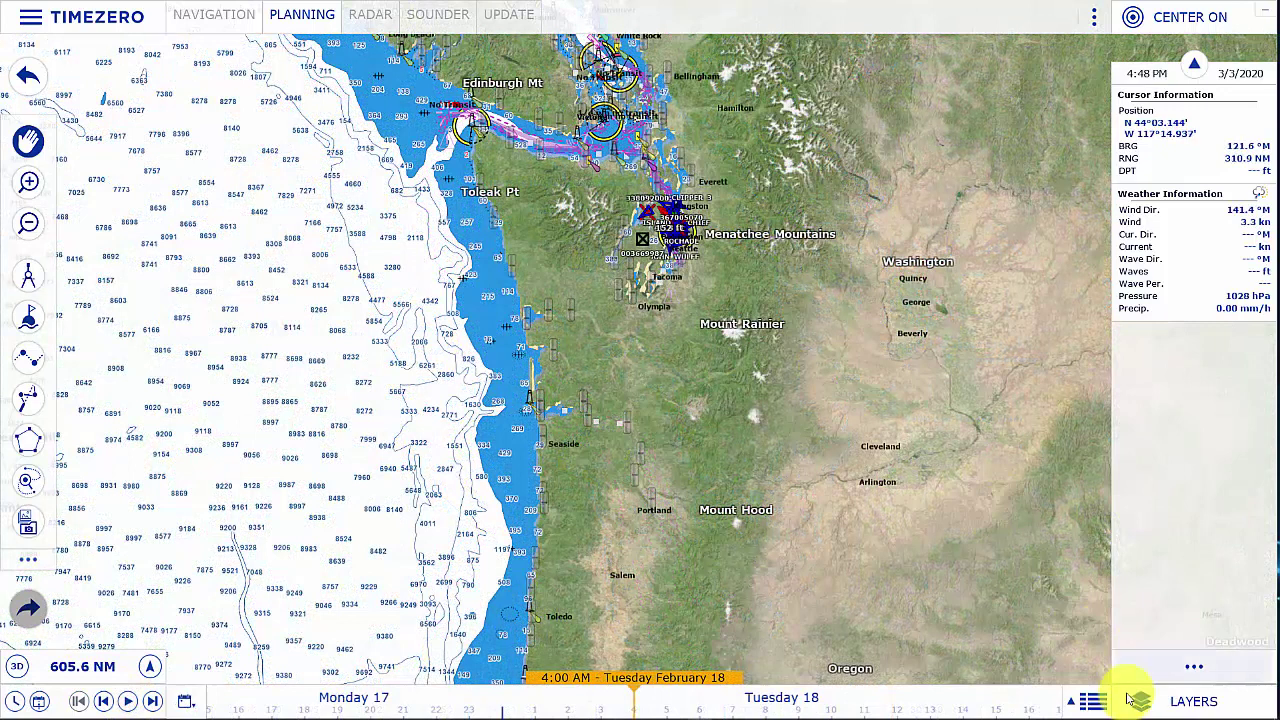
Turn on Display Weather in Layers to show the 0–40 knot wind overlay
{"action": "left_click", "coordinate": [1143, 702]}
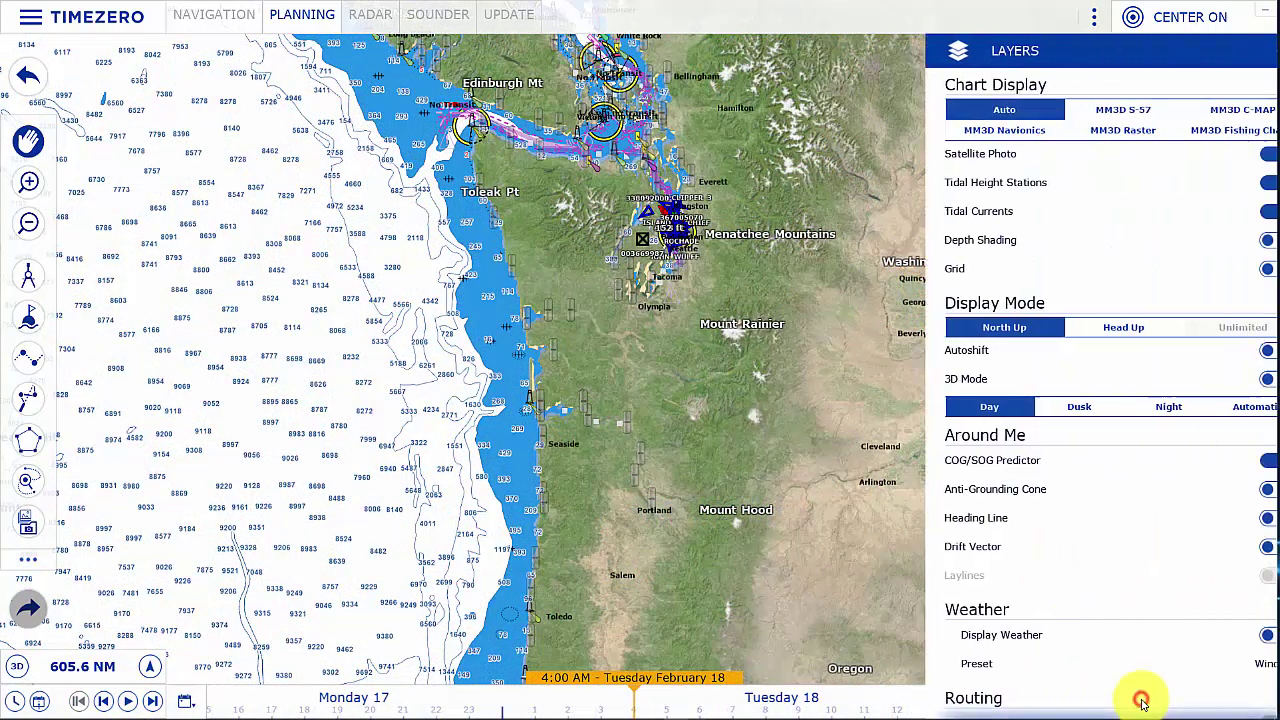
{"action": "left_click", "coordinate": [1230, 636]}
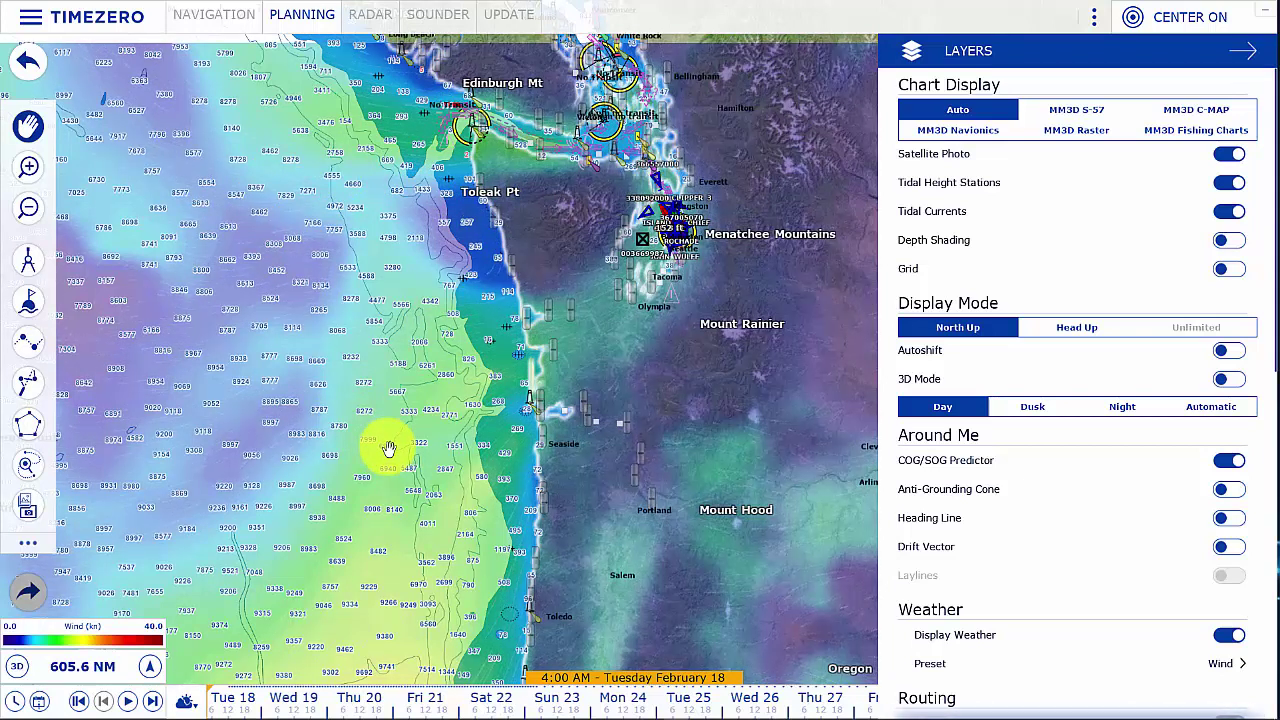
Download a 10-day, 10 km offline weather forecast covering Washington and Oregon
{"action": "left_click", "coordinate": [499, 20]}
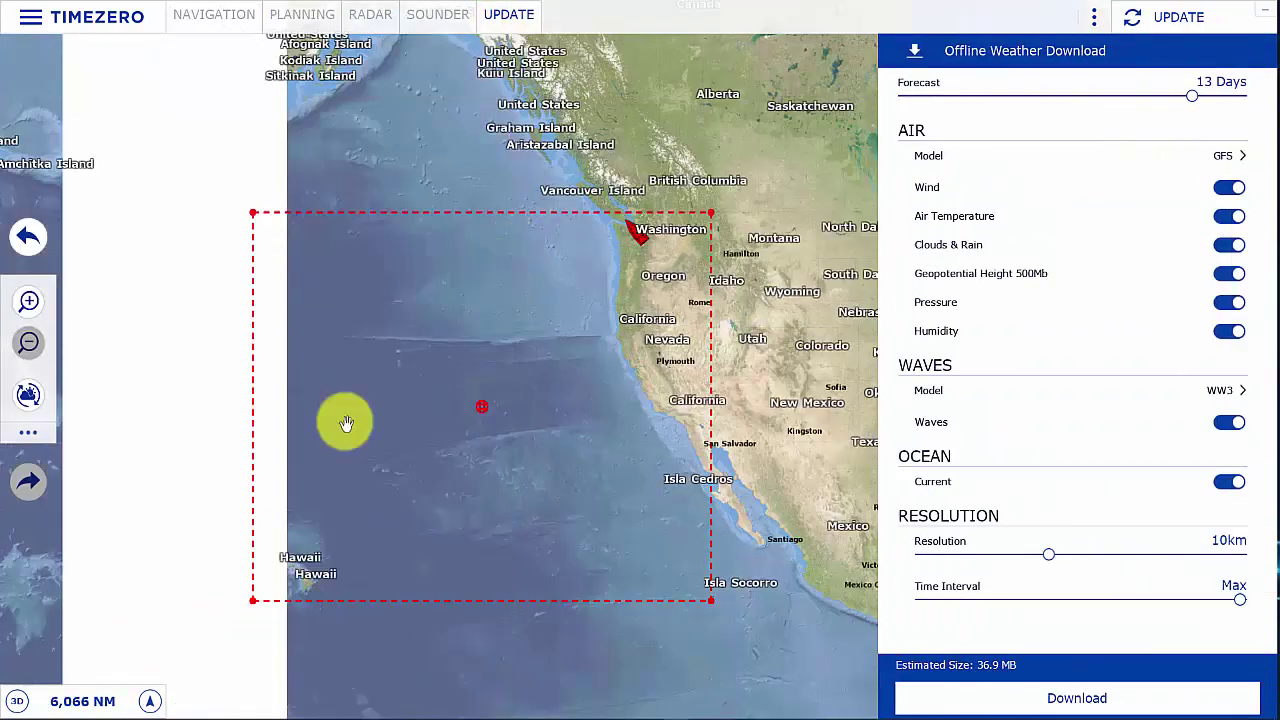
{"action": "left_click_drag", "start_coordinate": [270, 595], "coordinate": [540, 331]}
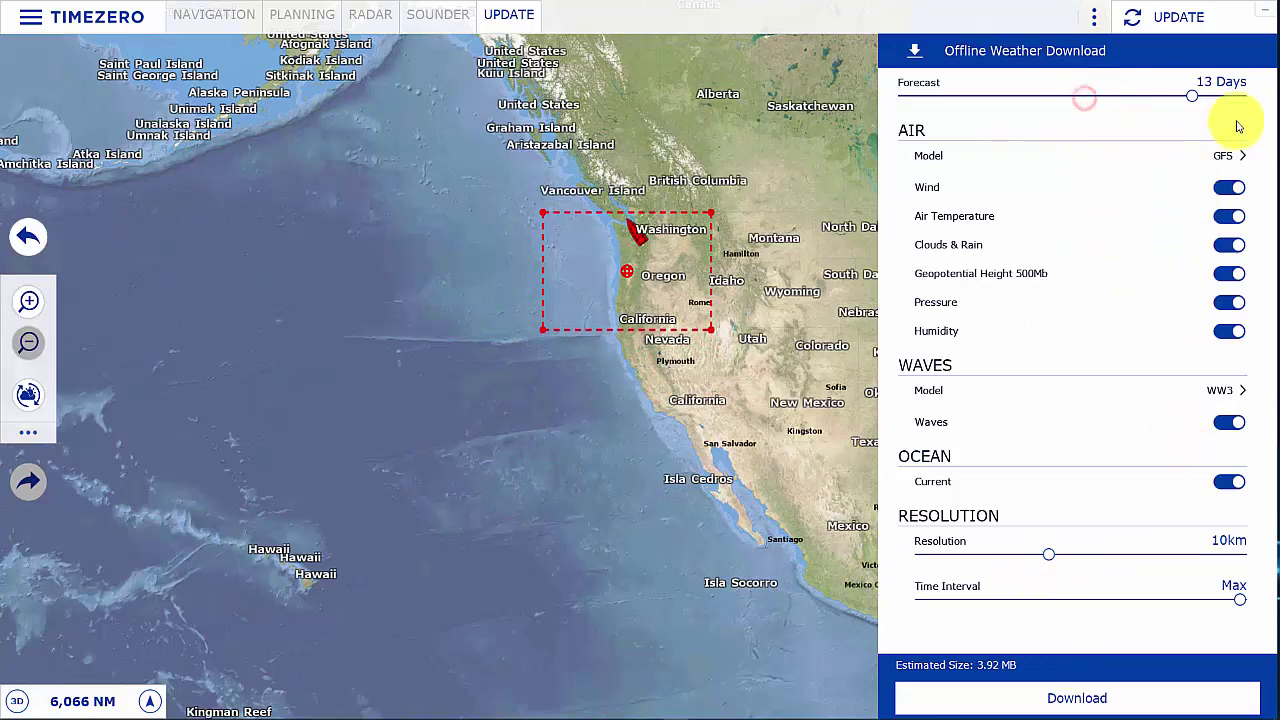
{"action": "left_click_drag", "start_coordinate": [1193, 97], "coordinate": [1124, 105]}
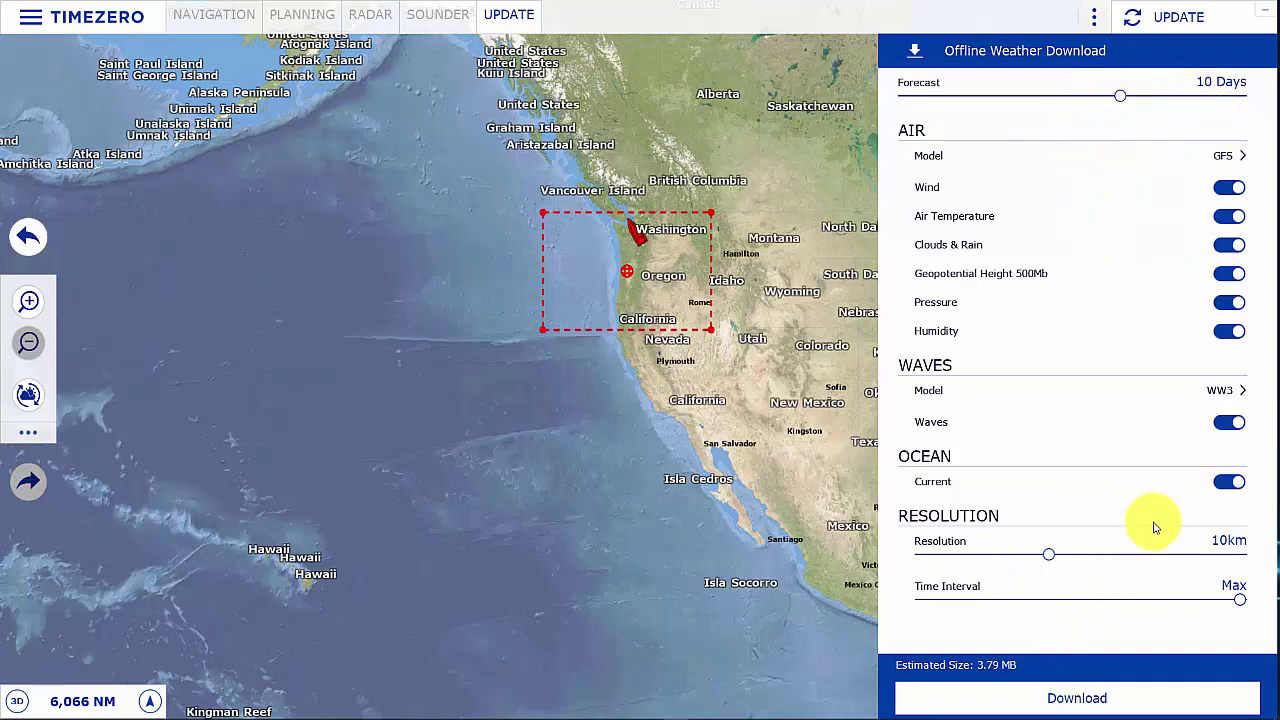
{"action": "left_click", "coordinate": [1043, 708]}
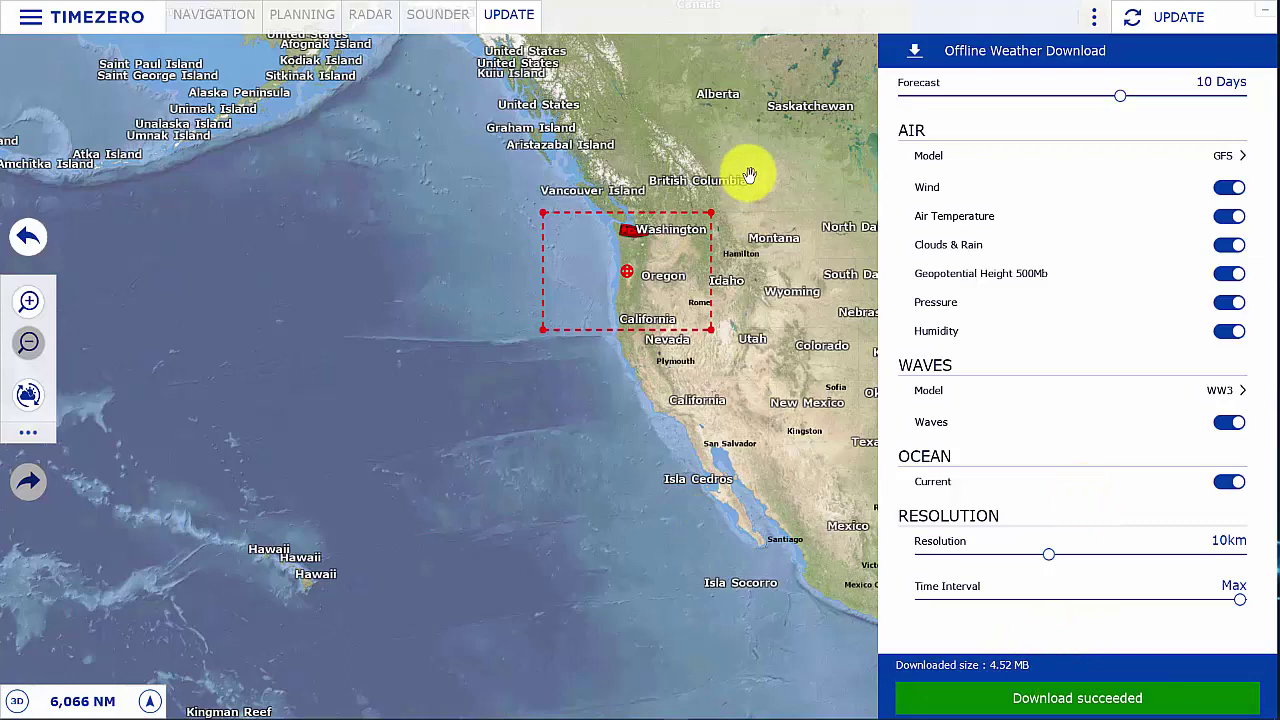
{"action": "left_click", "coordinate": [317, 22]}
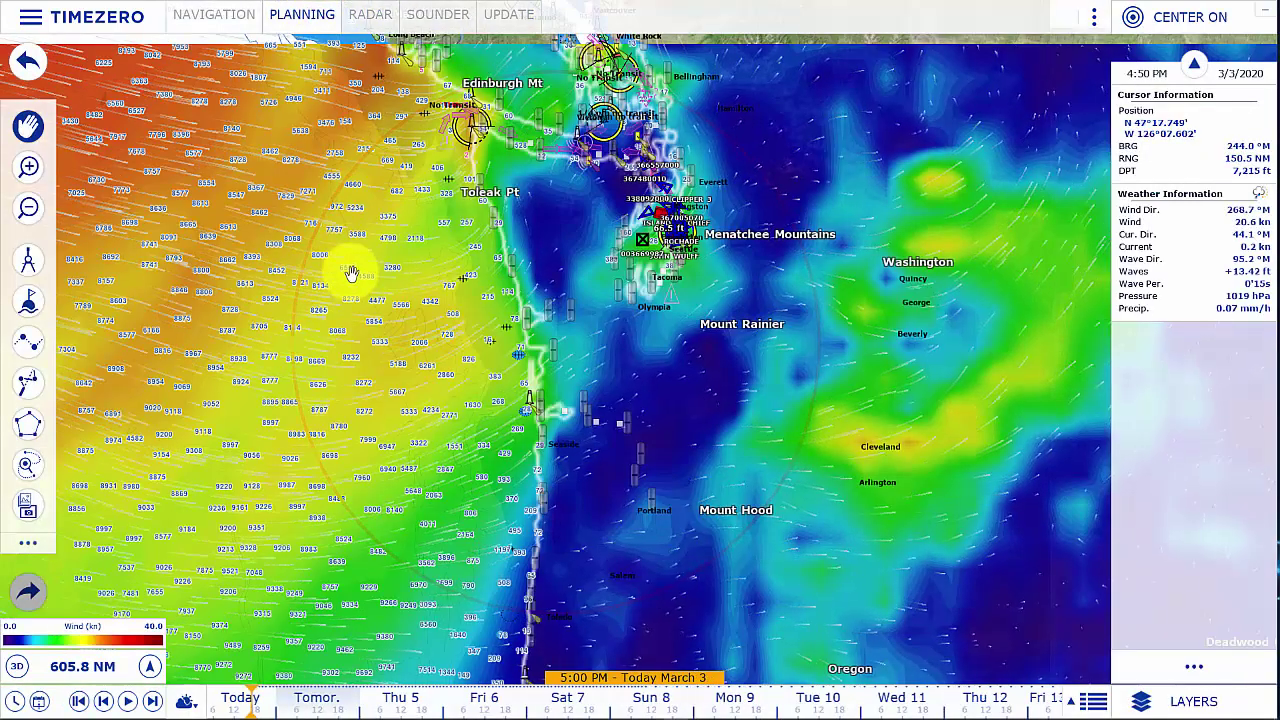
Zoom out and shift the chart to frame the whole forecast area, then open Layers
{"action": "scroll", "coordinate": [449, 366], "scroll_direction": "down", "scroll_amount": 2}
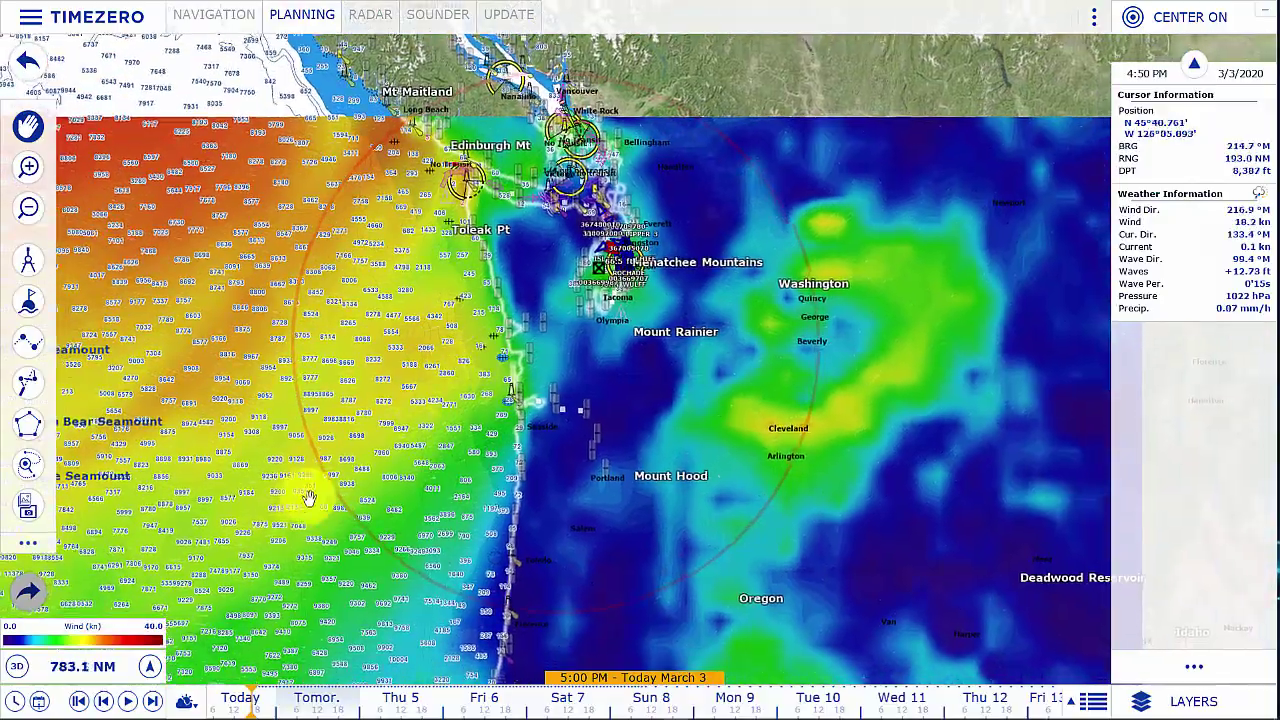
{"action": "scroll", "coordinate": [374, 437], "scroll_direction": "down", "scroll_amount": 3}
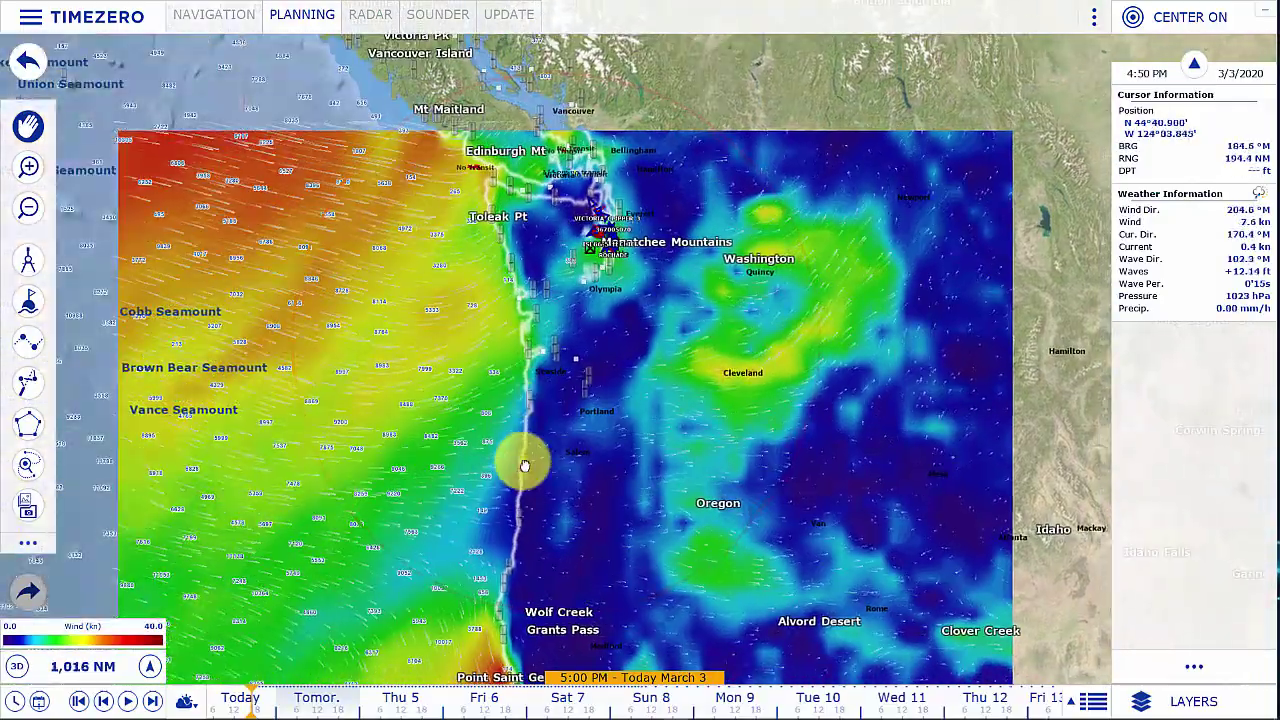
{"action": "left_click_drag", "start_coordinate": [520, 466], "coordinate": [522, 444]}
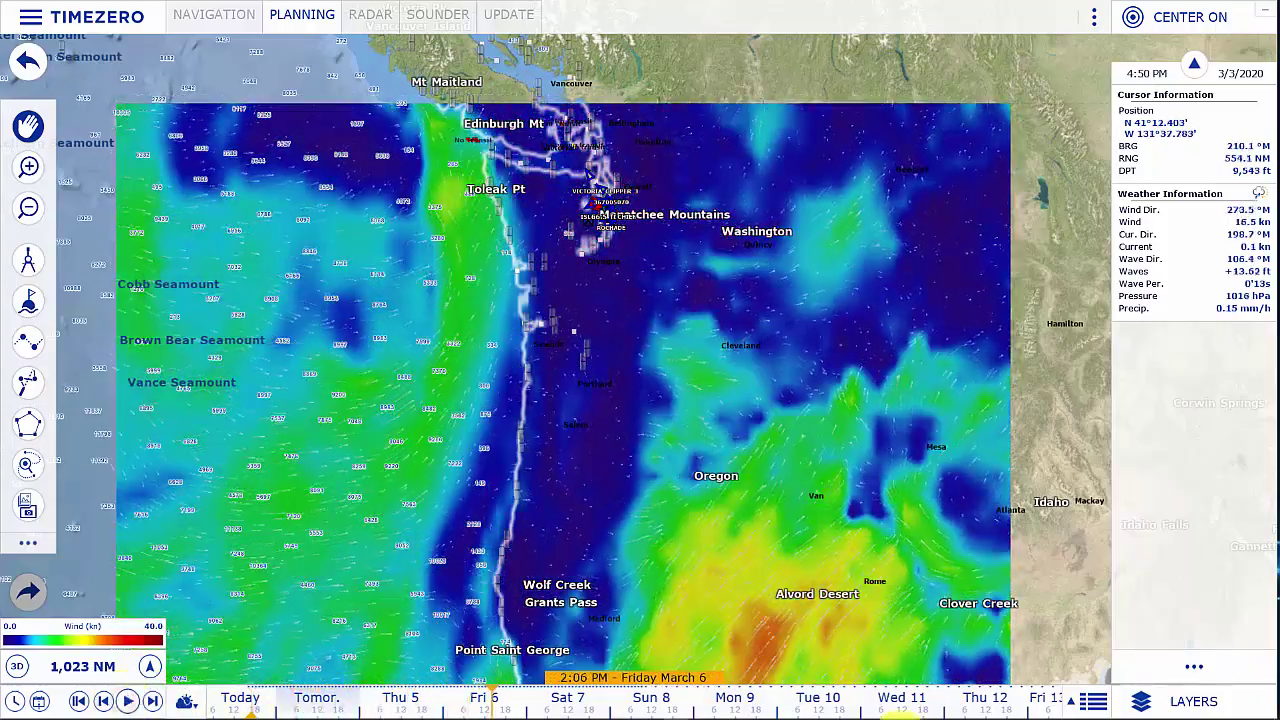
{"action": "left_click", "coordinate": [1138, 698]}
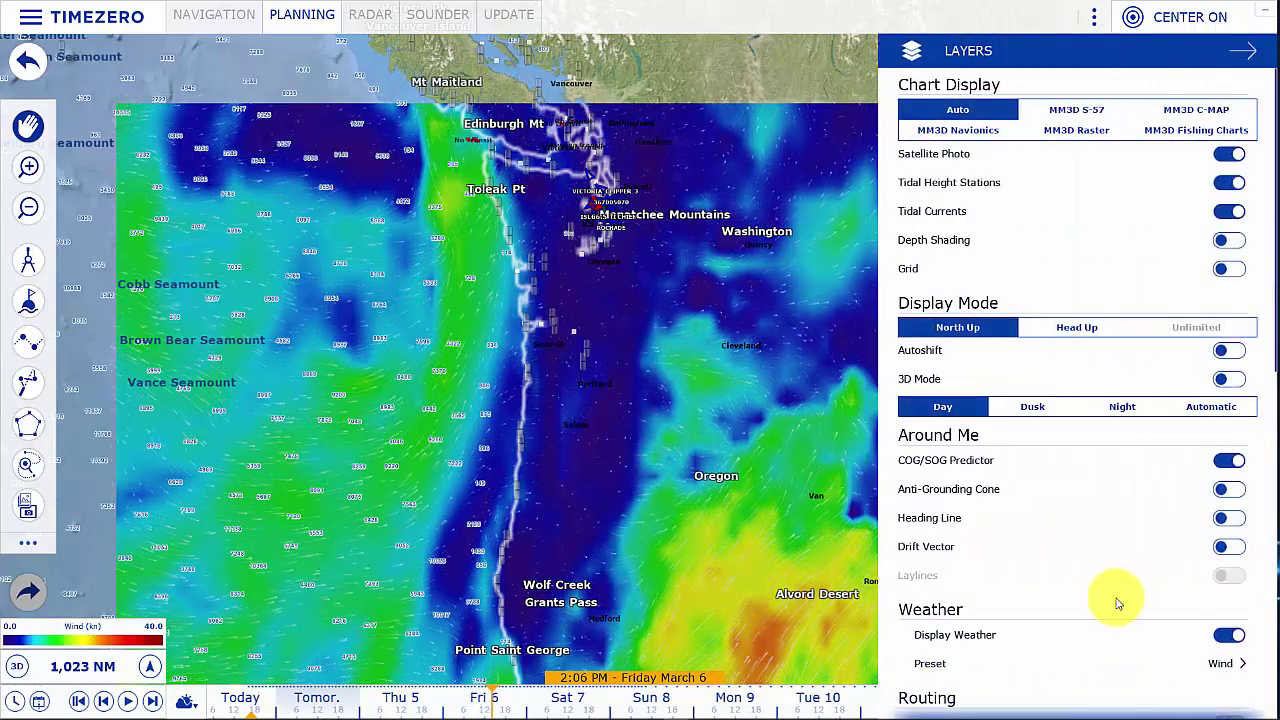
Switch the weather preset to Clouds & Rain and play the forecast forward to Sunday March 8
{"action": "left_click", "coordinate": [1228, 663]}
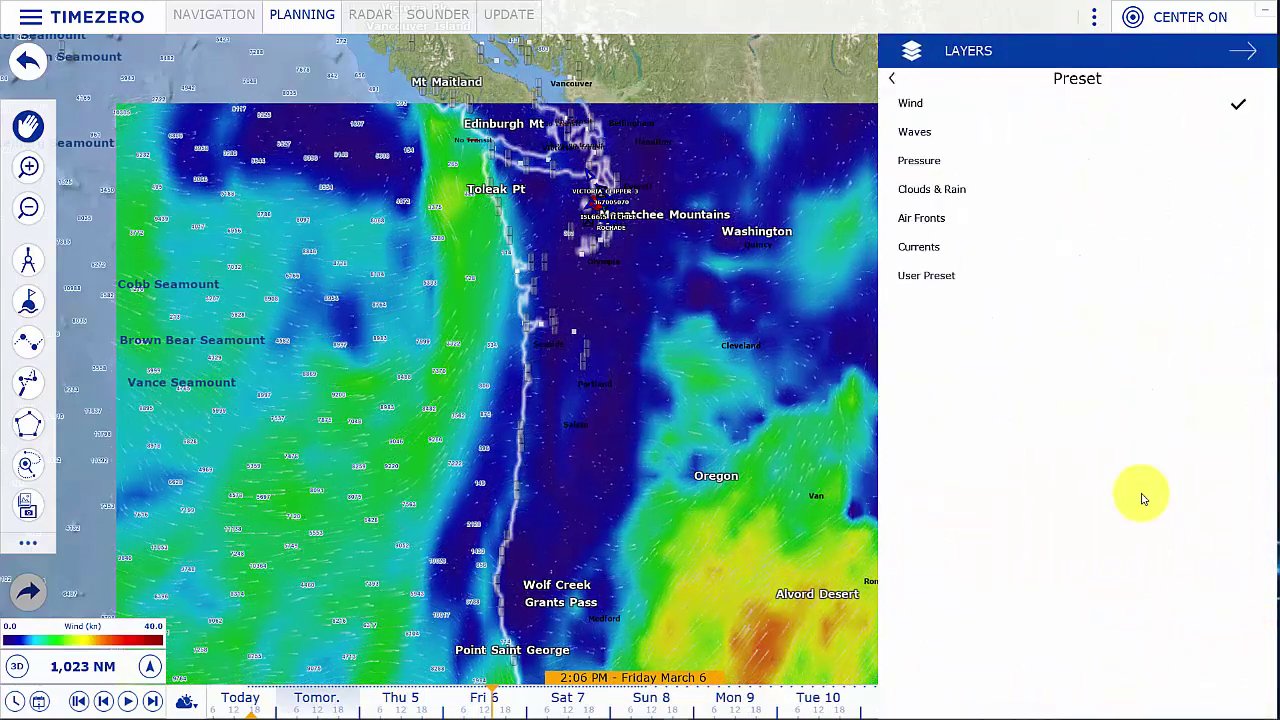
{"action": "left_click", "coordinate": [942, 192]}
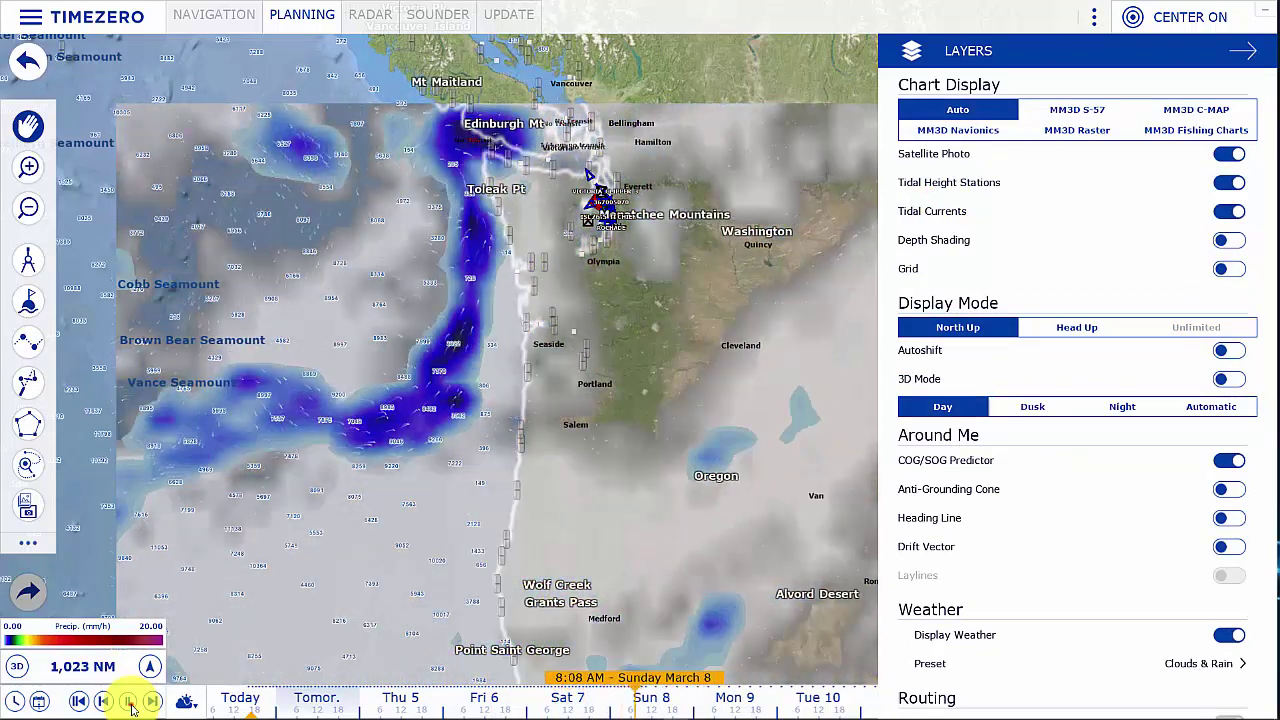
{"action": "left_click", "coordinate": [130, 702]}
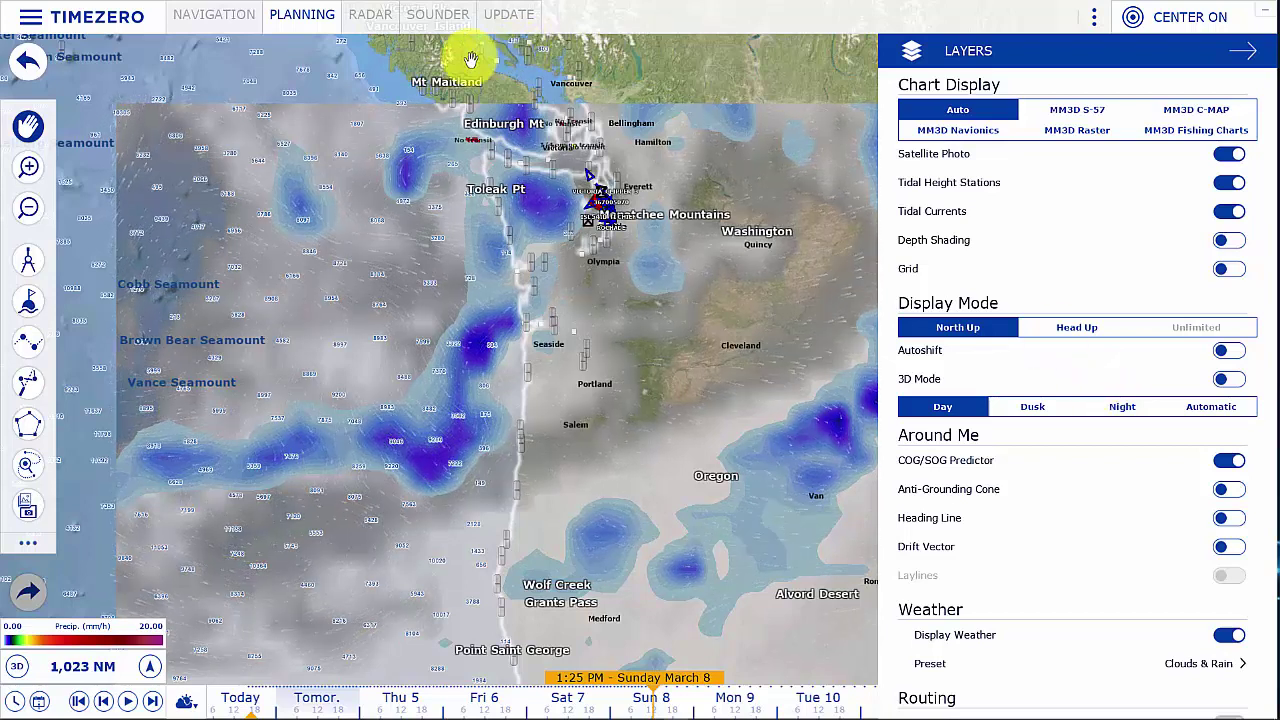
{"action": "left_click", "coordinate": [371, 20]}
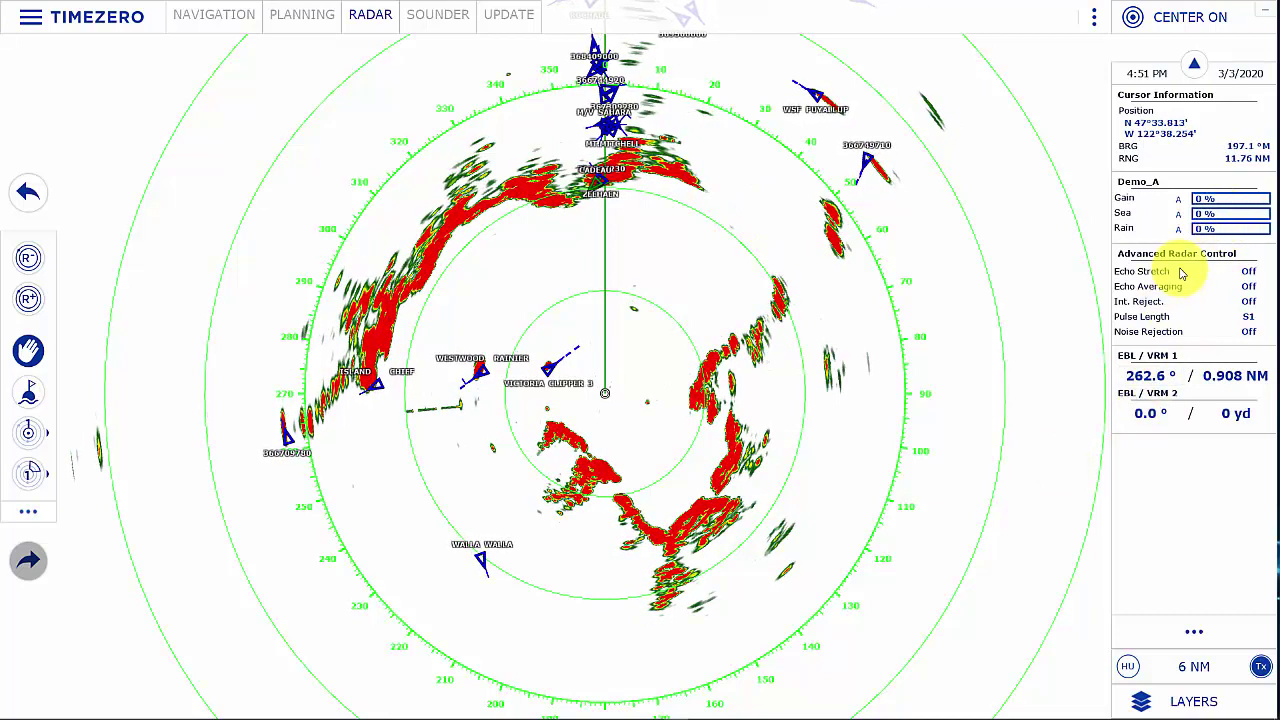
Change the radar orientation from Head Up (HU) to North Up (NU) at 6 NM range
{"action": "left_click", "coordinate": [1125, 668]}
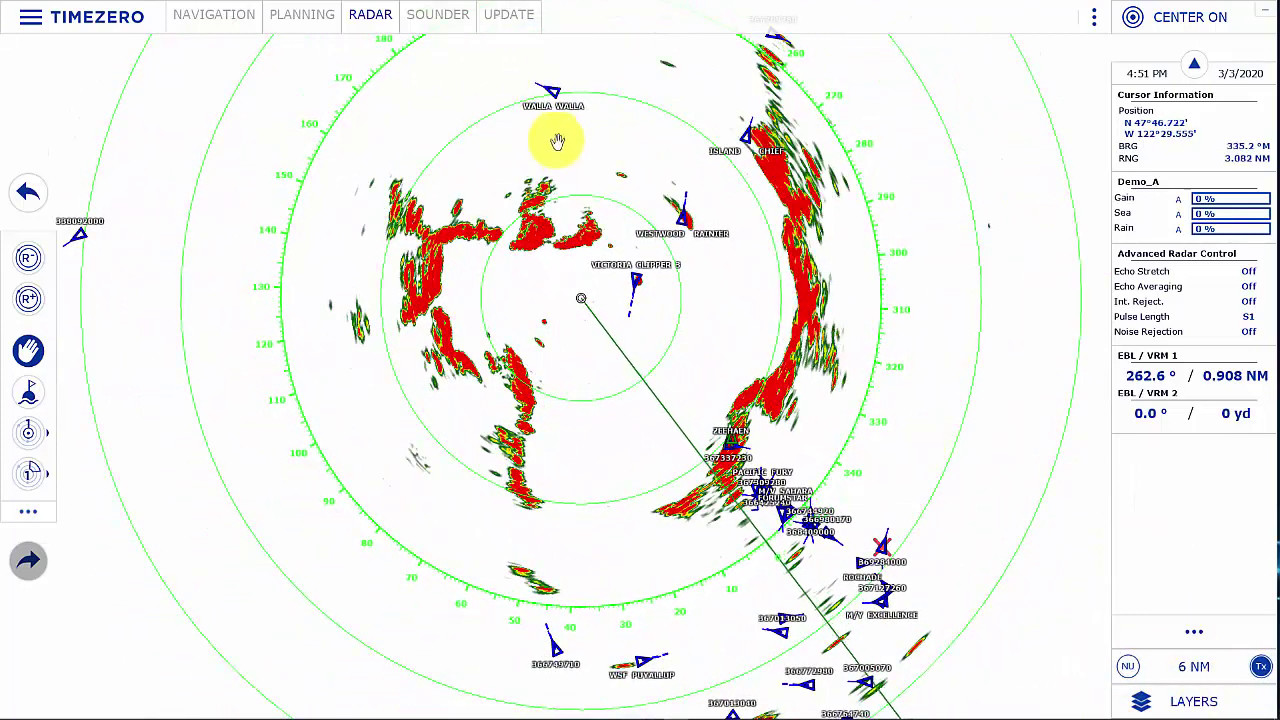
Switch to the Sounder echogram view
{"action": "left_click", "coordinate": [438, 15]}
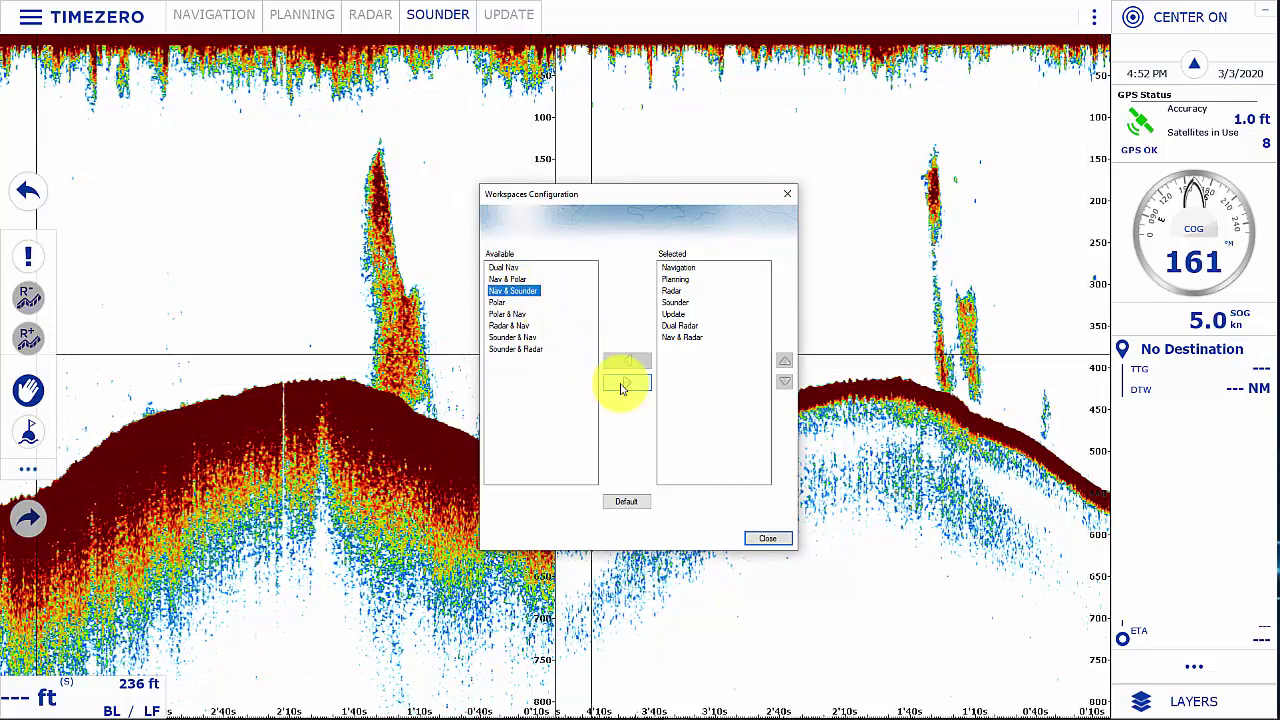
Add Nav & Sounder to the selected workspaces, then view Dual Radar, Nav & Radar and Nav & Sounder
{"action": "left_click", "coordinate": [620, 386]}
{"action": "left_click", "coordinate": [766, 539]}
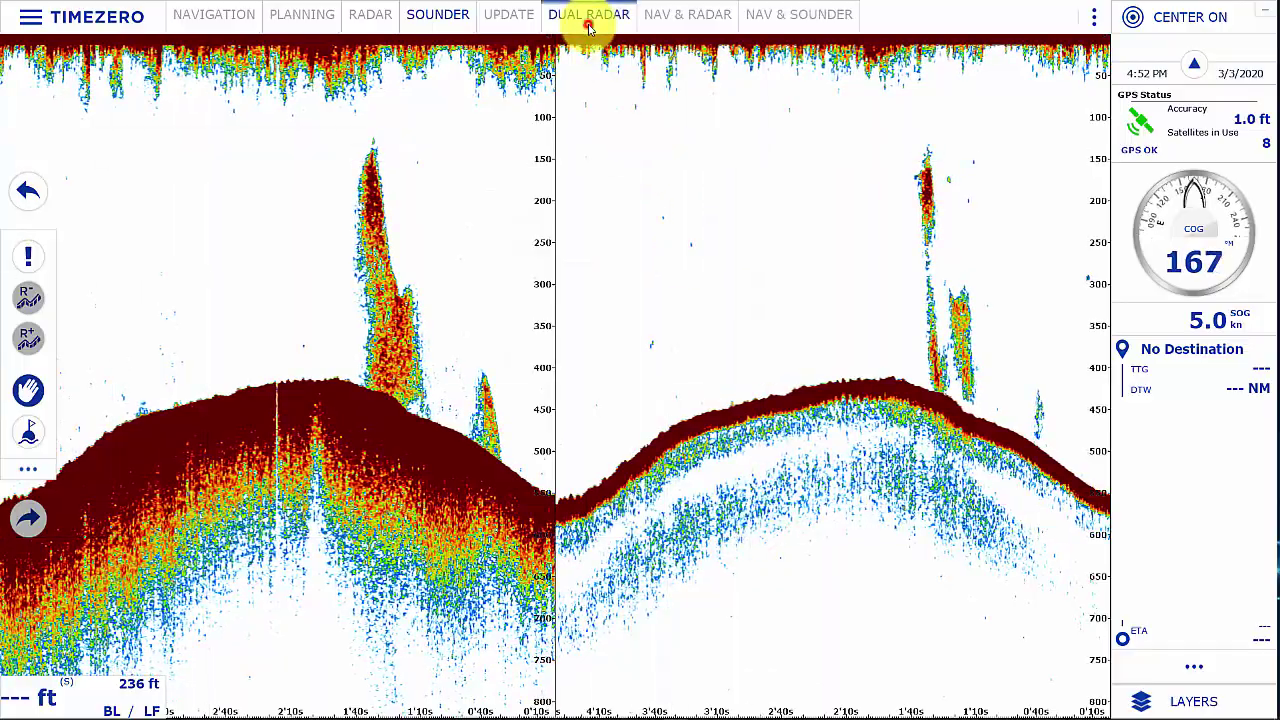
{"action": "left_click", "coordinate": [588, 27]}
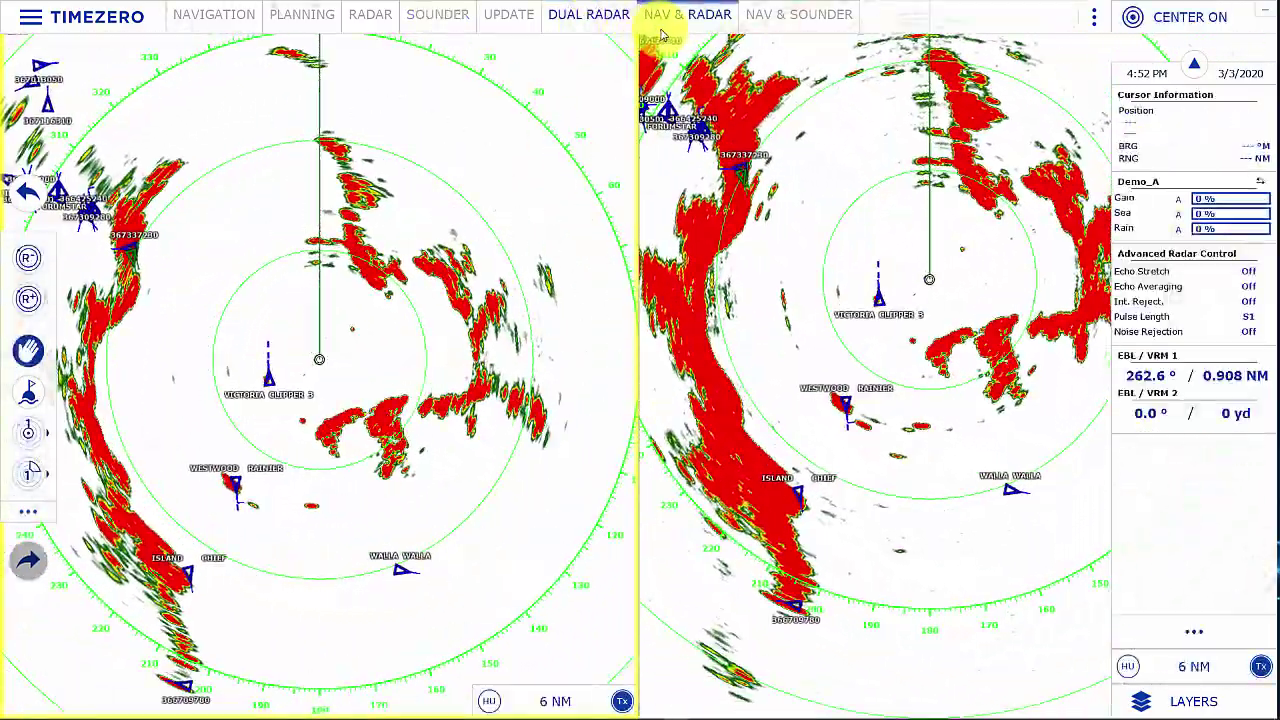
{"action": "left_click", "coordinate": [660, 35]}
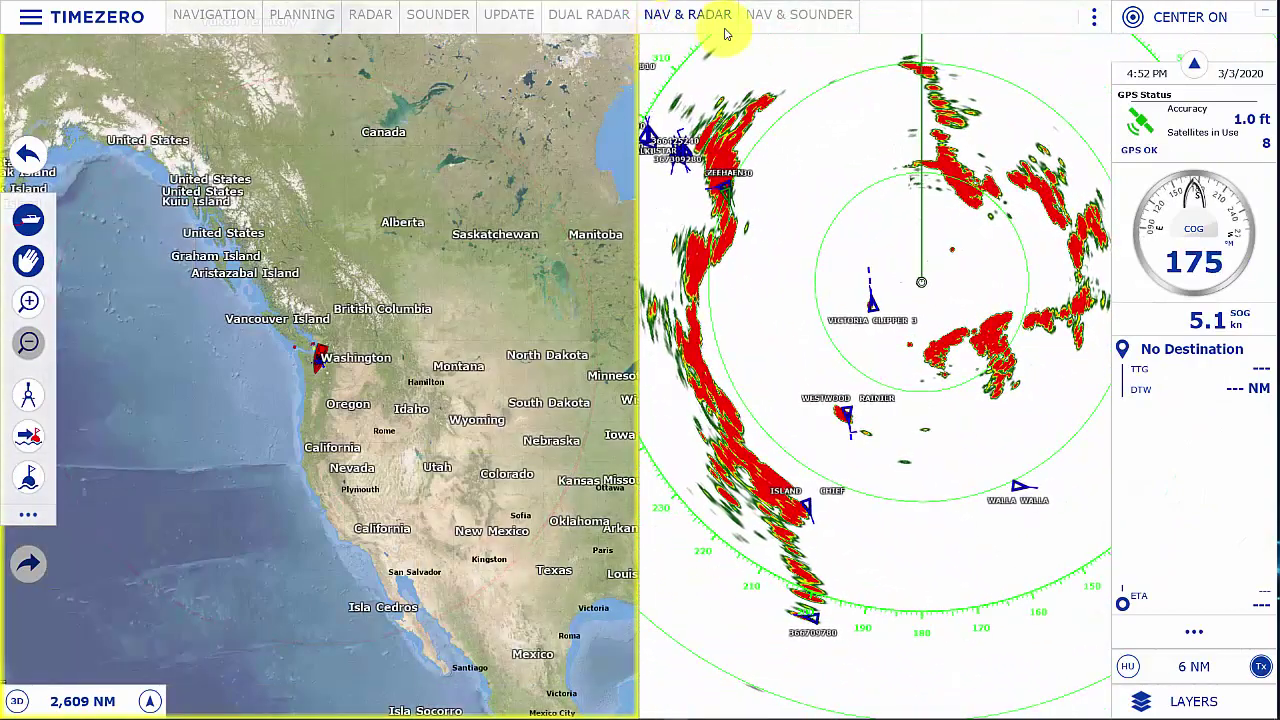
{"action": "left_click", "coordinate": [779, 30]}
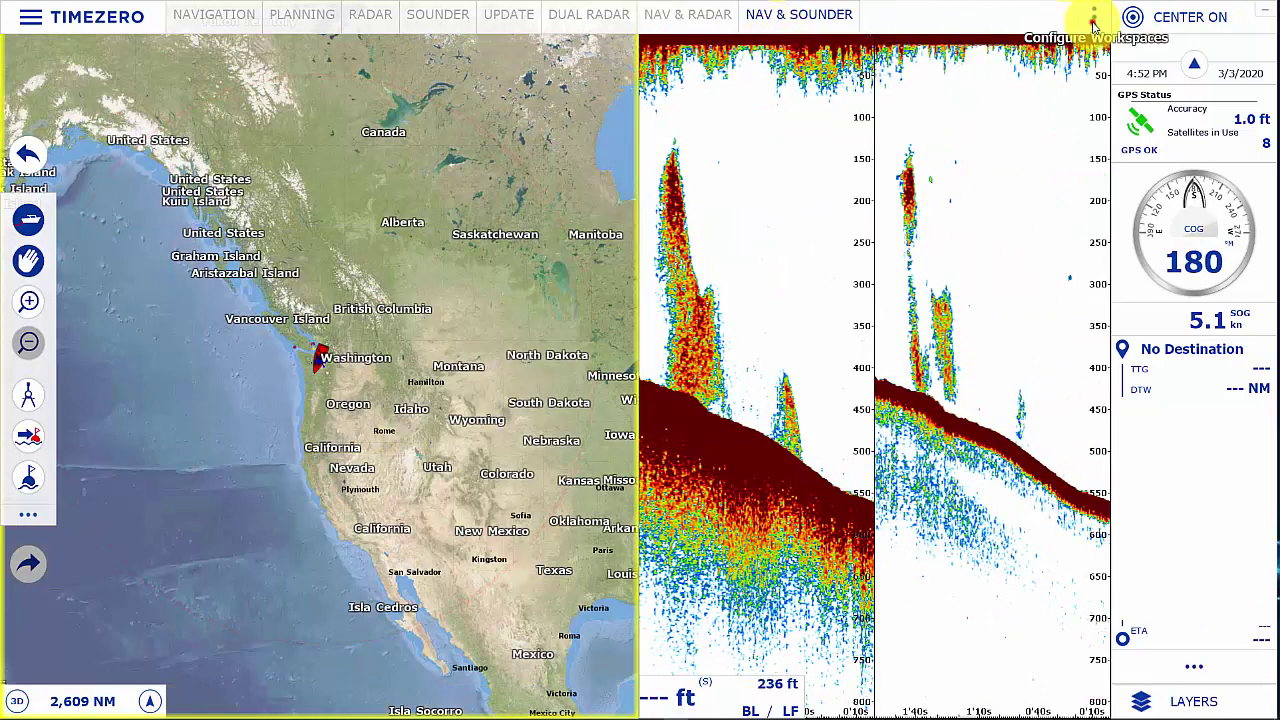
Replace the Nav & Sounder workspace with Sounder & Nav and open it
{"action": "left_click", "coordinate": [1094, 24]}
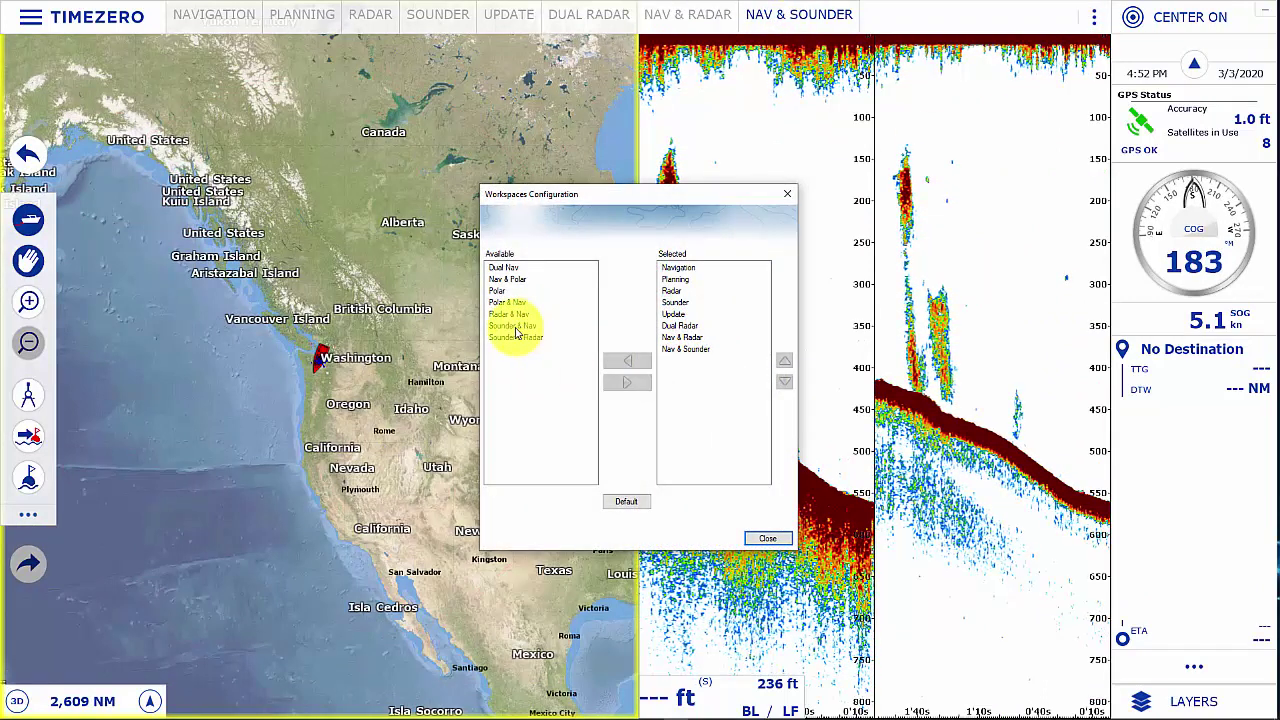
{"action": "left_click", "coordinate": [690, 349]}
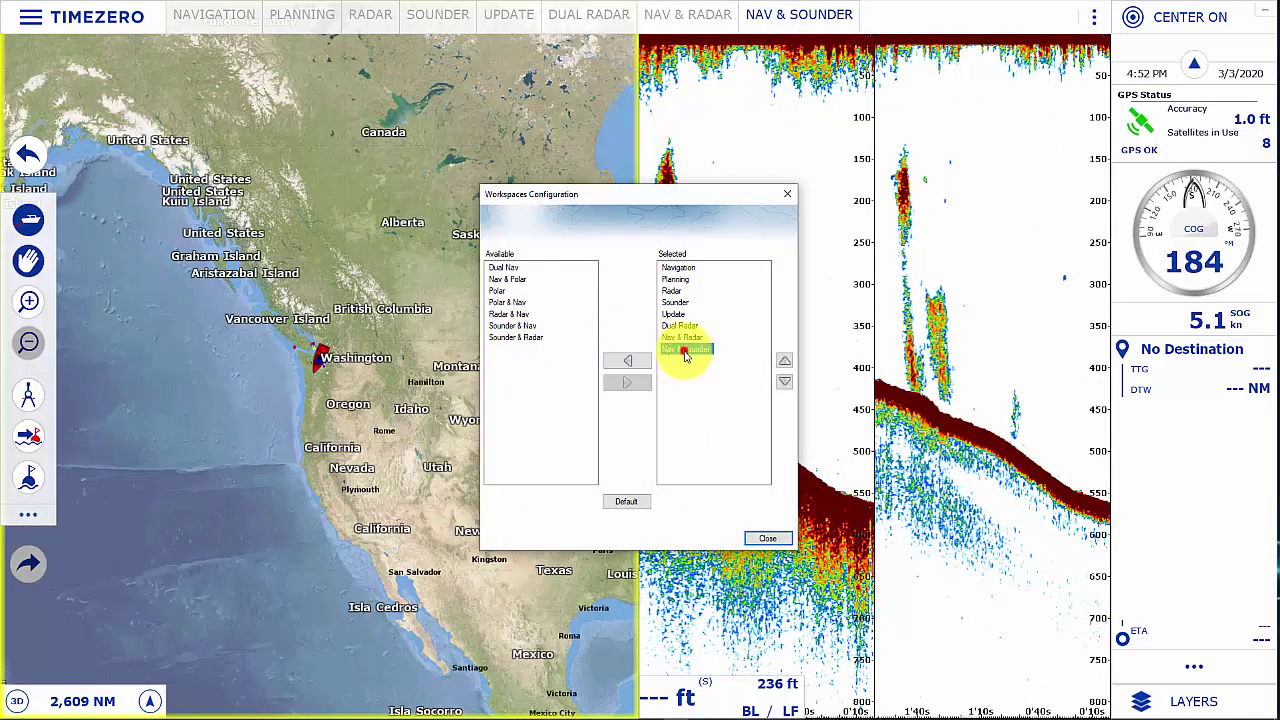
{"action": "left_click", "coordinate": [622, 363]}
{"action": "left_click", "coordinate": [531, 337]}
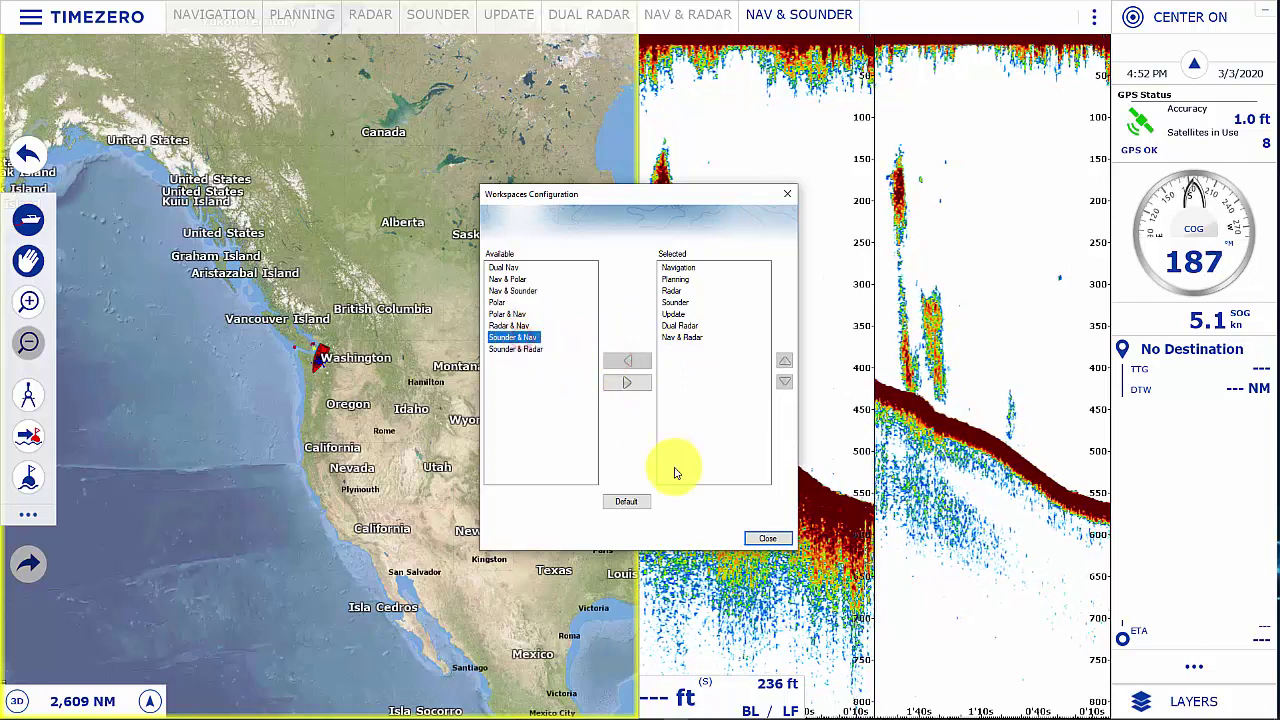
{"action": "left_click", "coordinate": [626, 383]}
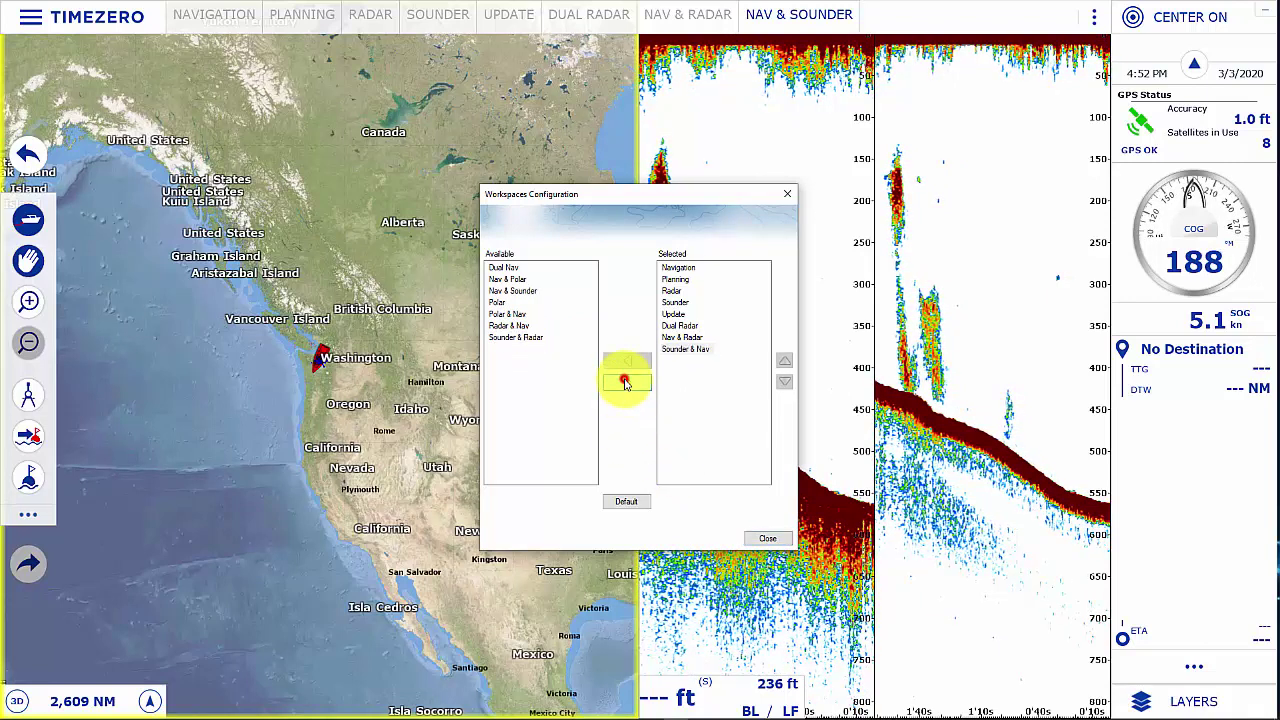
{"action": "left_click", "coordinate": [766, 540]}
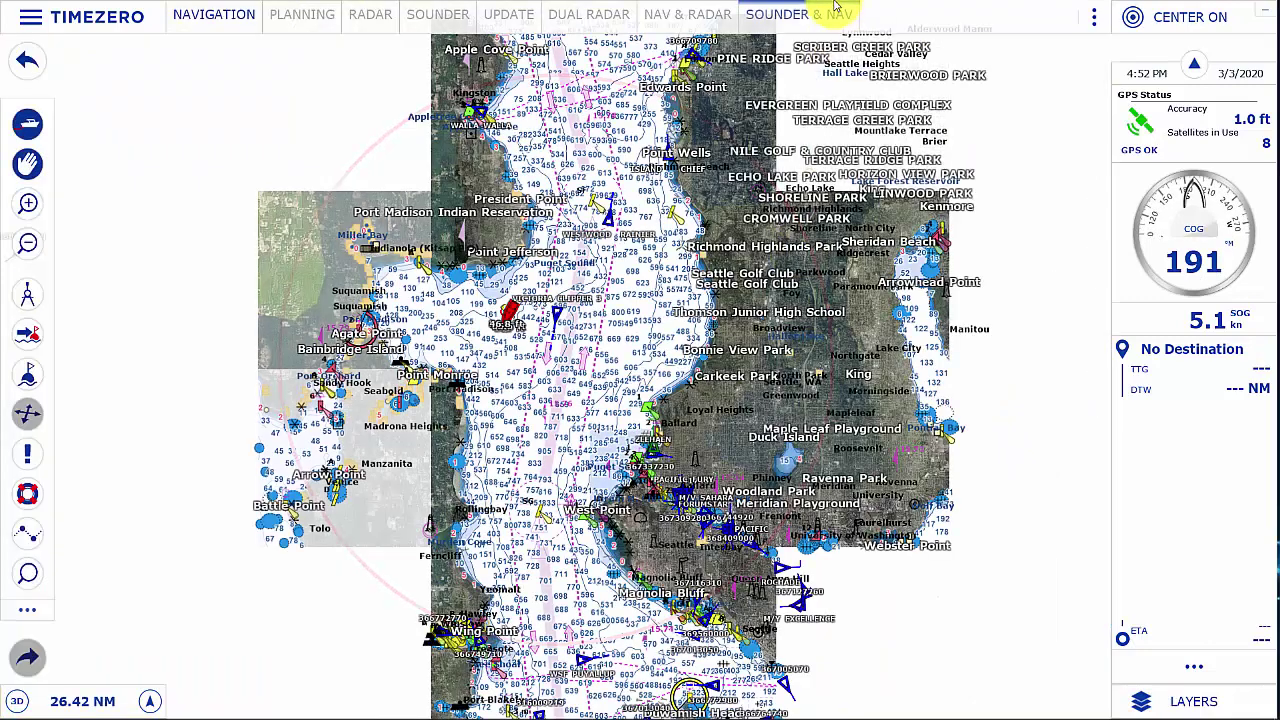
{"action": "left_click", "coordinate": [811, 12]}
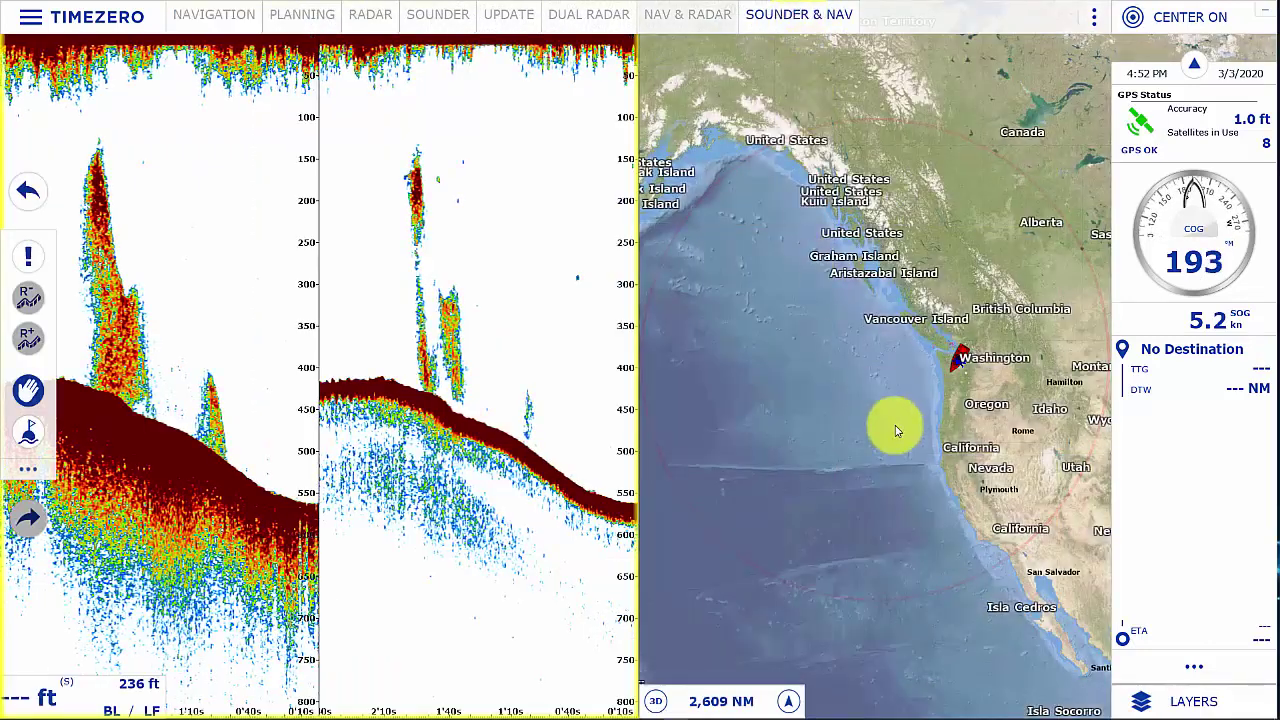
Add a Polar workspace, open it, and show its SailSet table
{"action": "left_click", "coordinate": [1093, 17]}
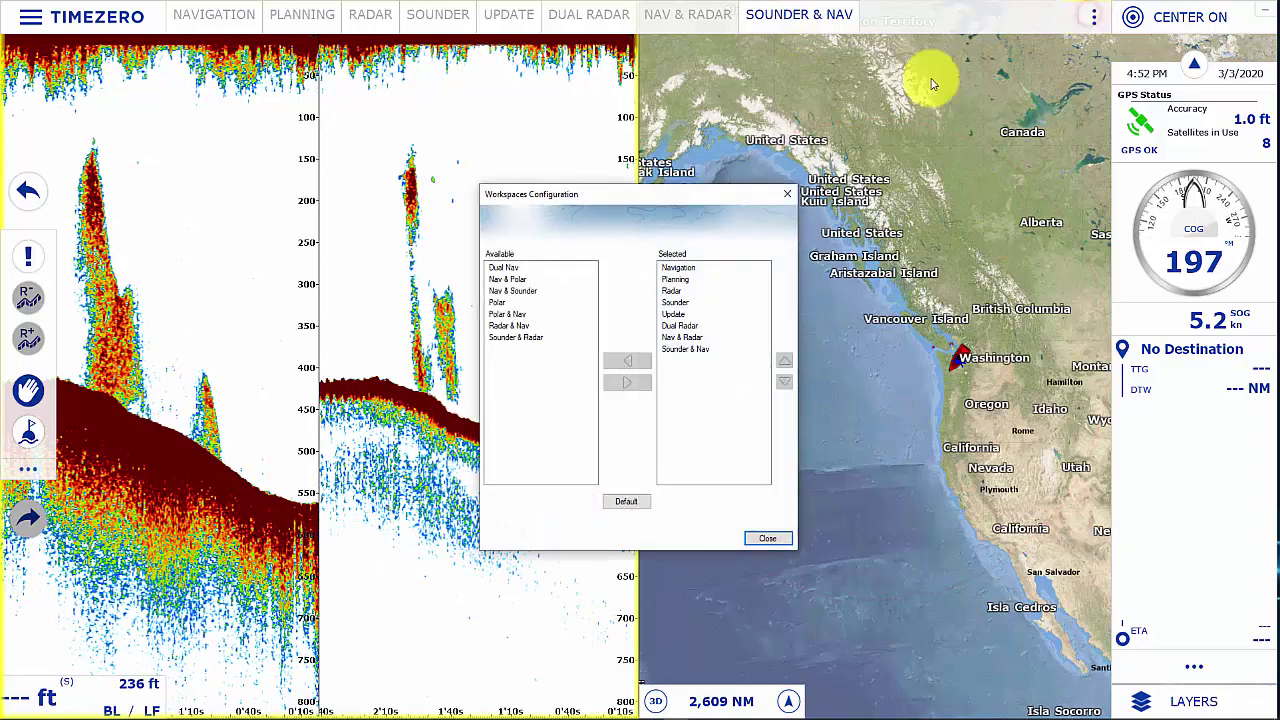
{"action": "left_click", "coordinate": [495, 306]}
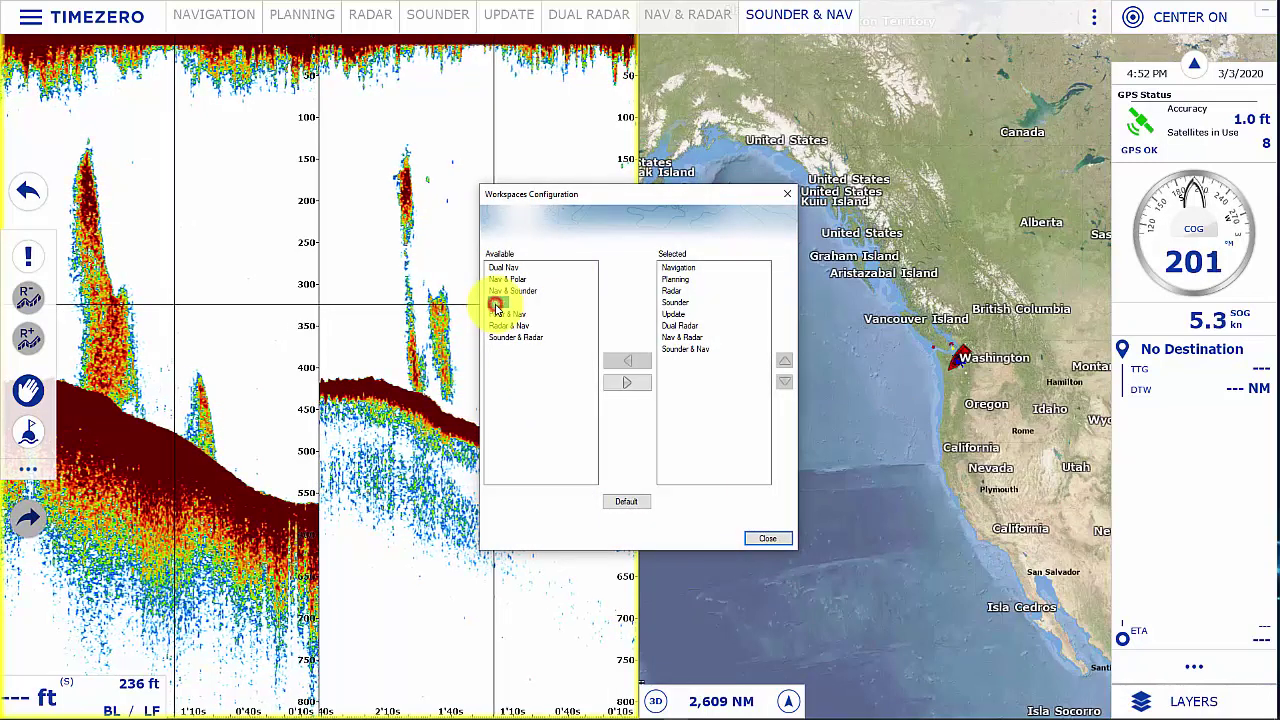
{"action": "left_click", "coordinate": [626, 382]}
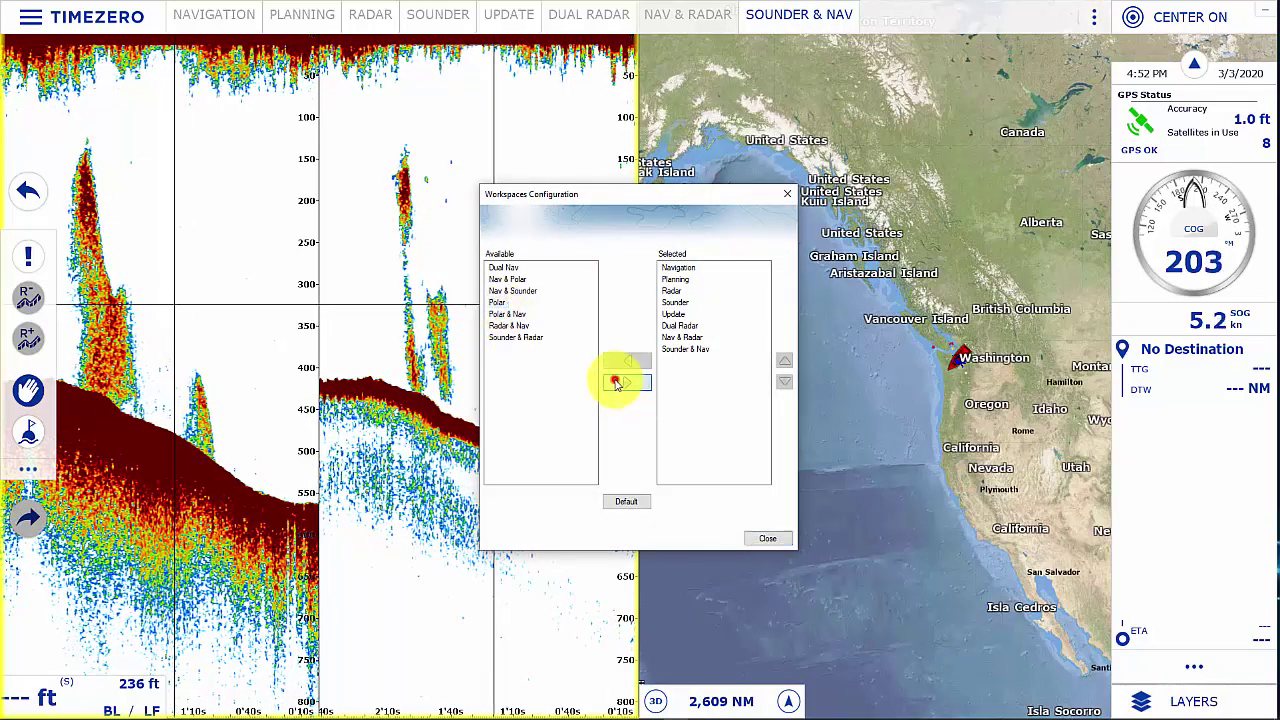
{"action": "left_click", "coordinate": [764, 539]}
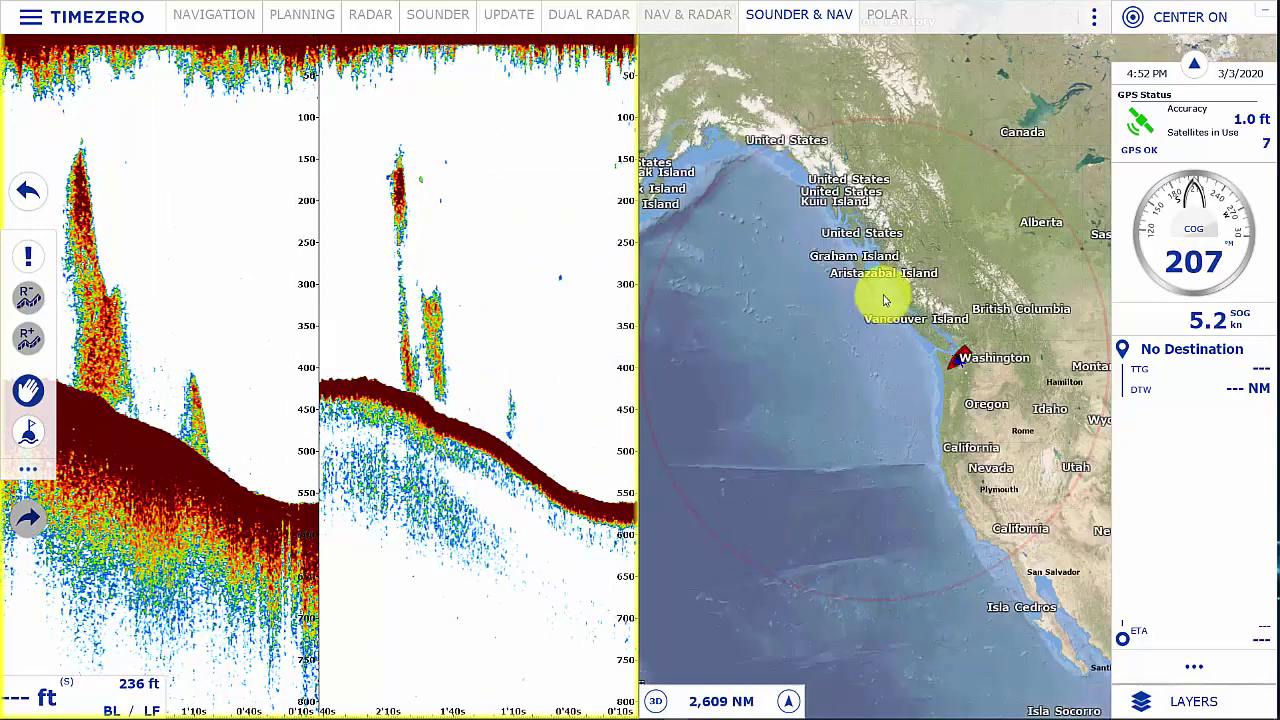
{"action": "left_click", "coordinate": [887, 14]}
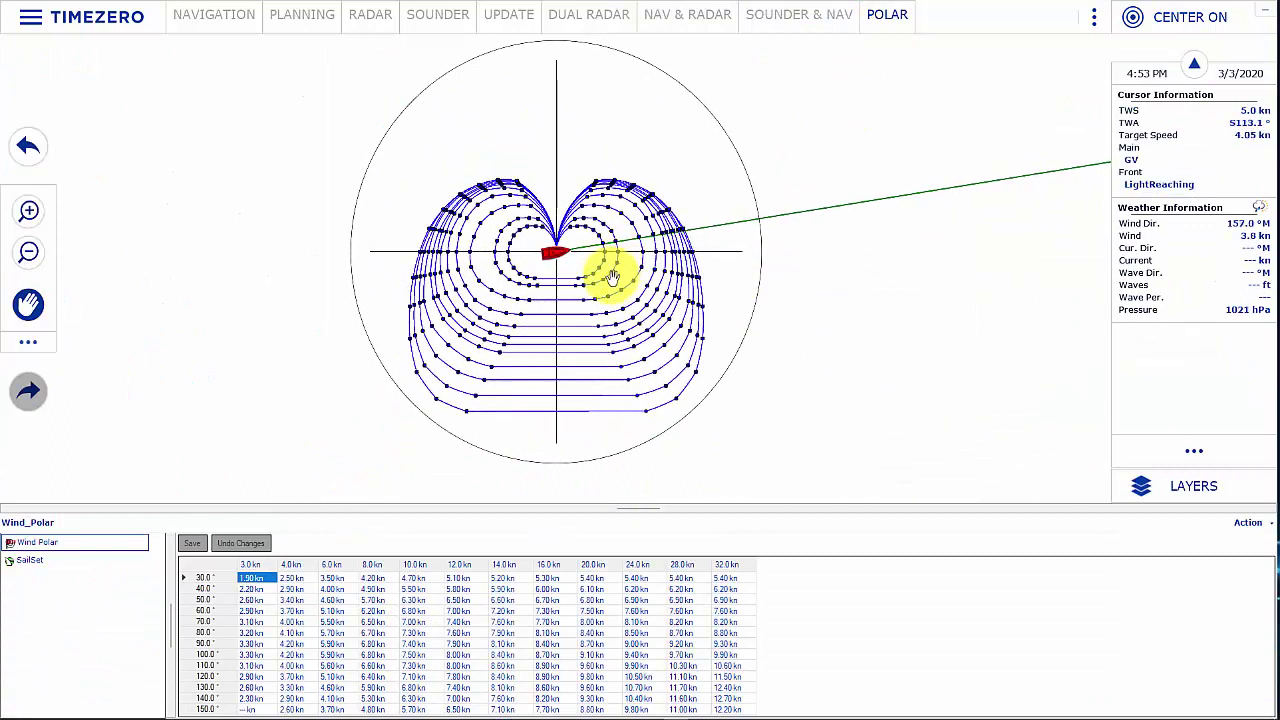
{"action": "left_click", "coordinate": [40, 561]}
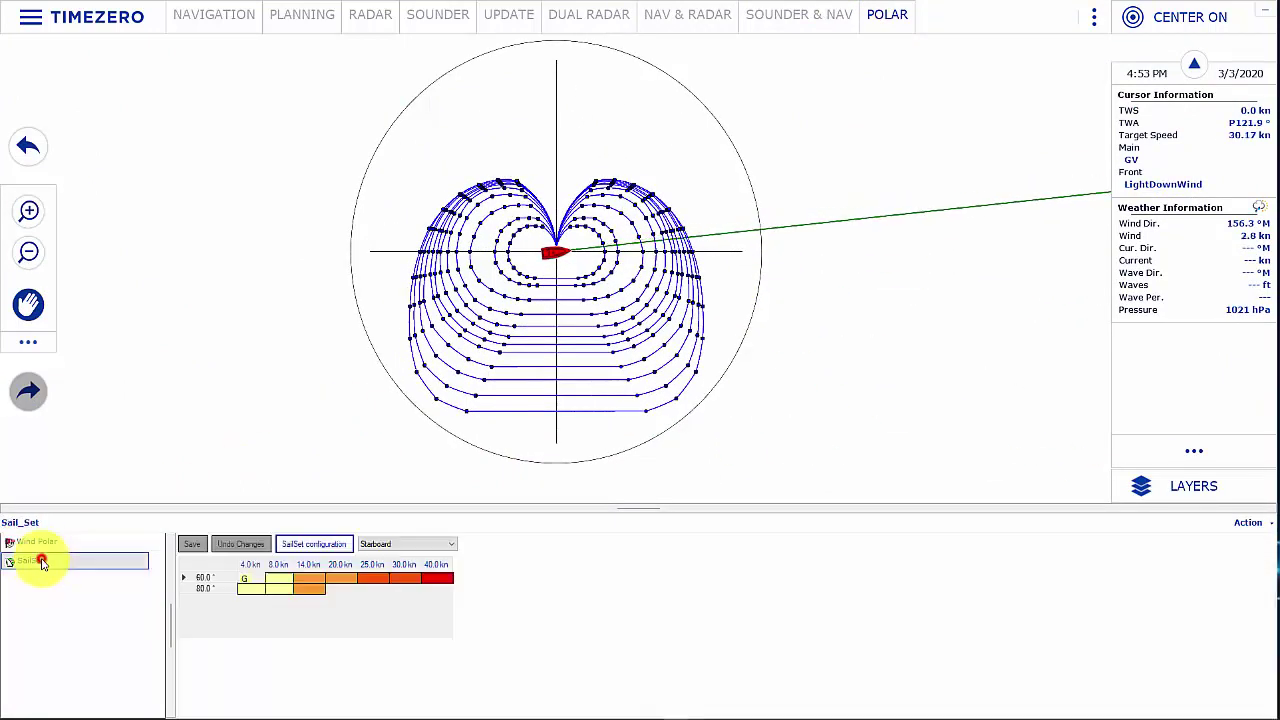